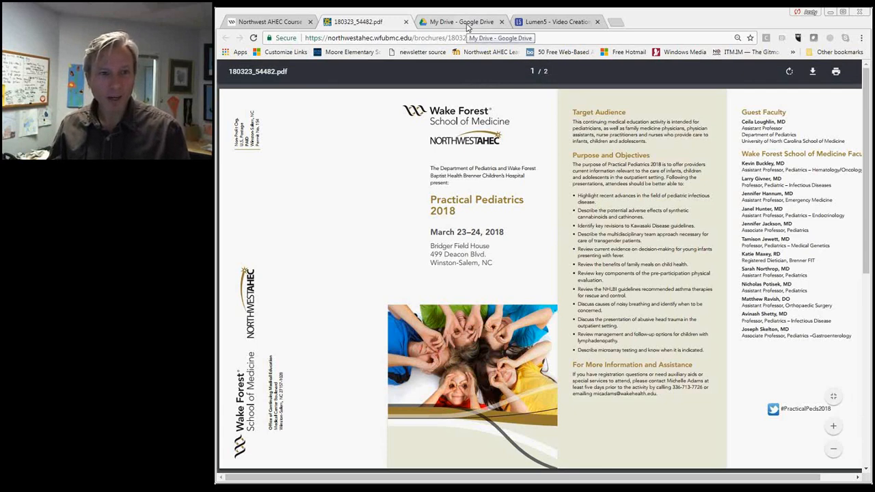
# Switch to Google Drive and create a new Google Sites site.
pyautogui.click(462, 22)
pyautogui.click(252, 106)
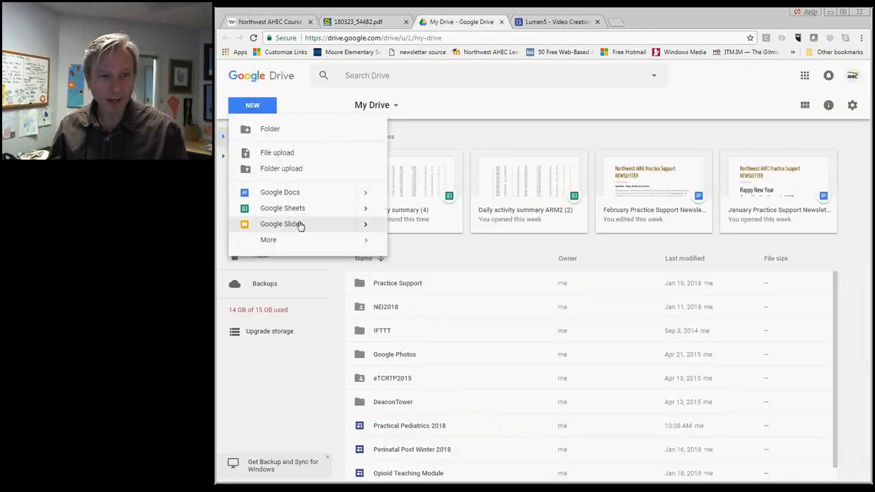
pyautogui.moveTo(297, 247)
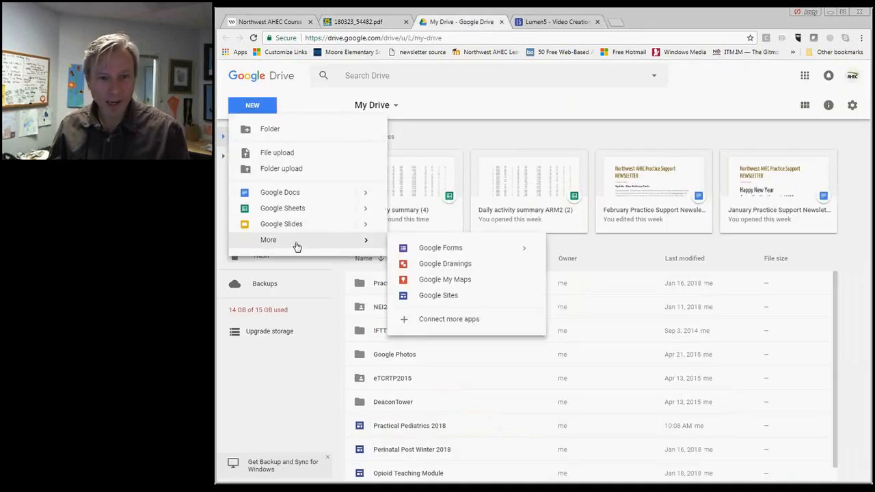
pyautogui.click(438, 296)
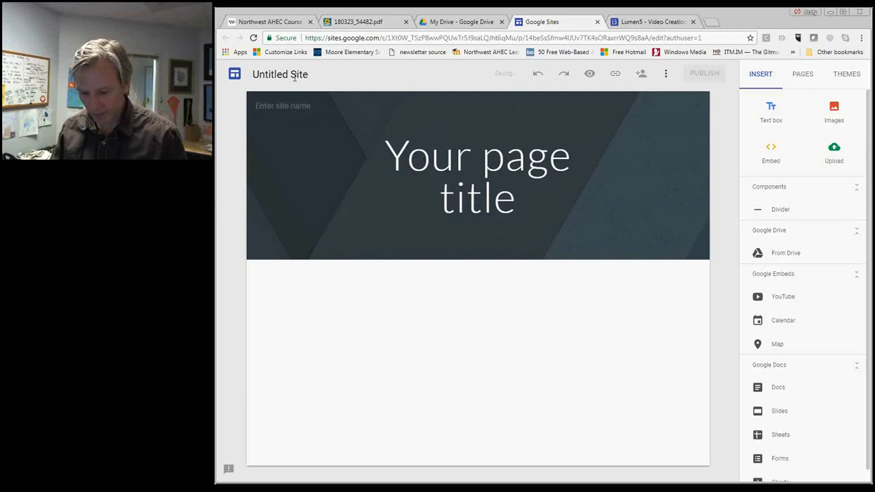
# Name the site document "Practical Pediatrics 2018".
pyautogui.click(294, 76)
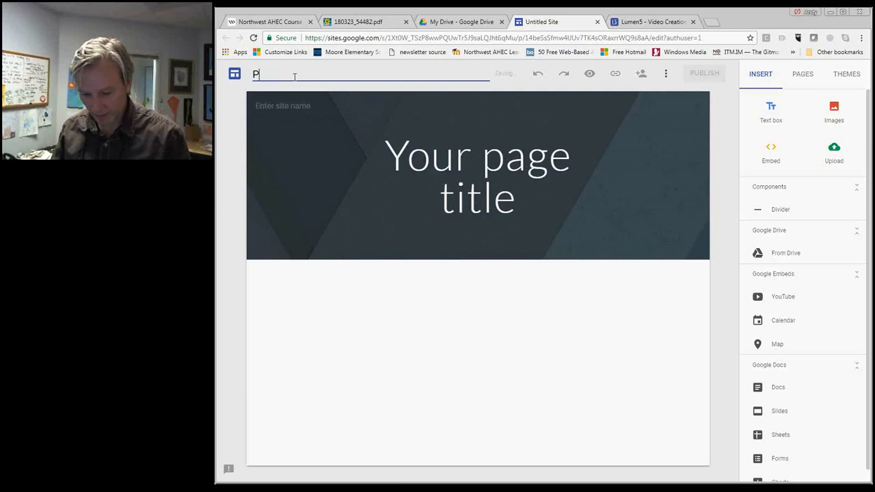
pyautogui.write('Pa')
pyautogui.press('BackSpace')
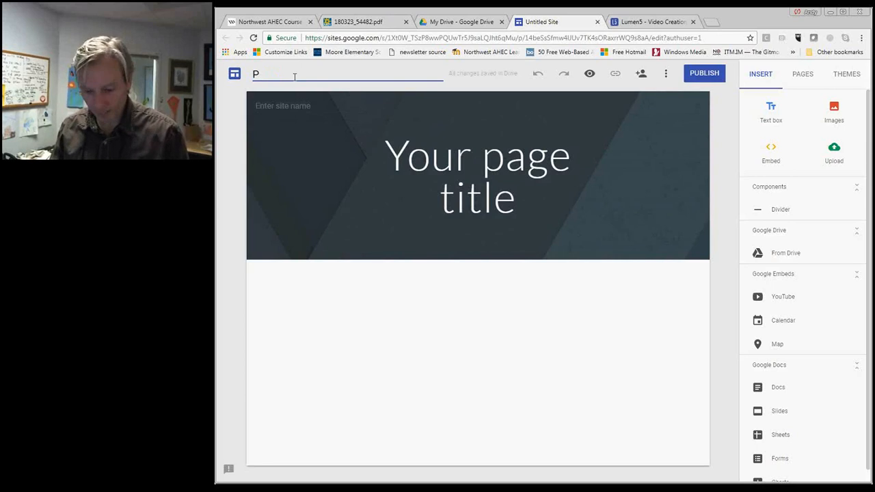
pyautogui.write('ract')
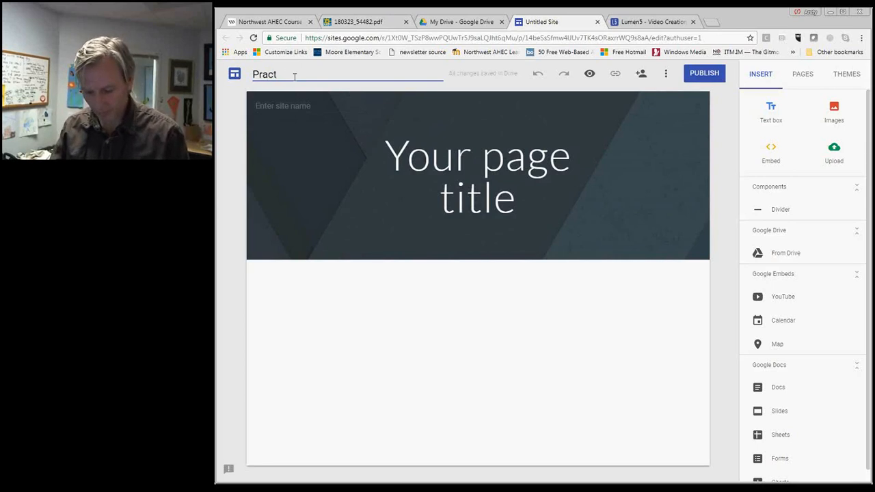
pyautogui.write('ical Pediatric')
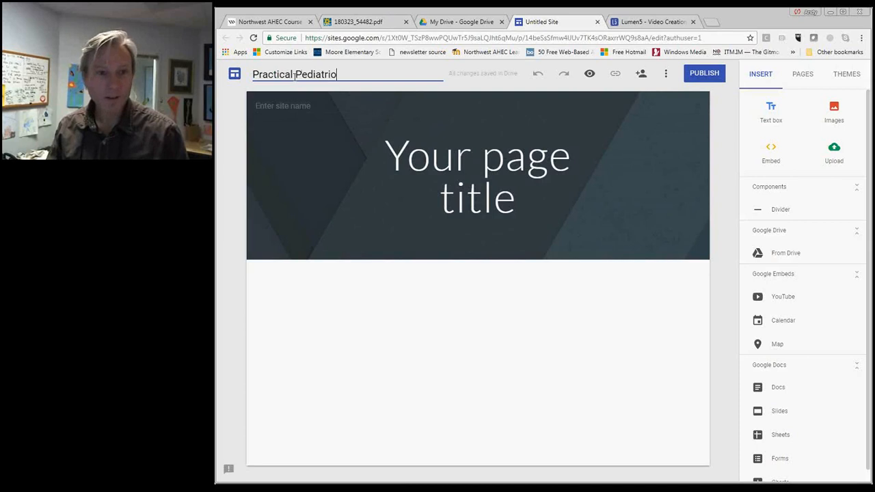
pyautogui.write('s 2018')
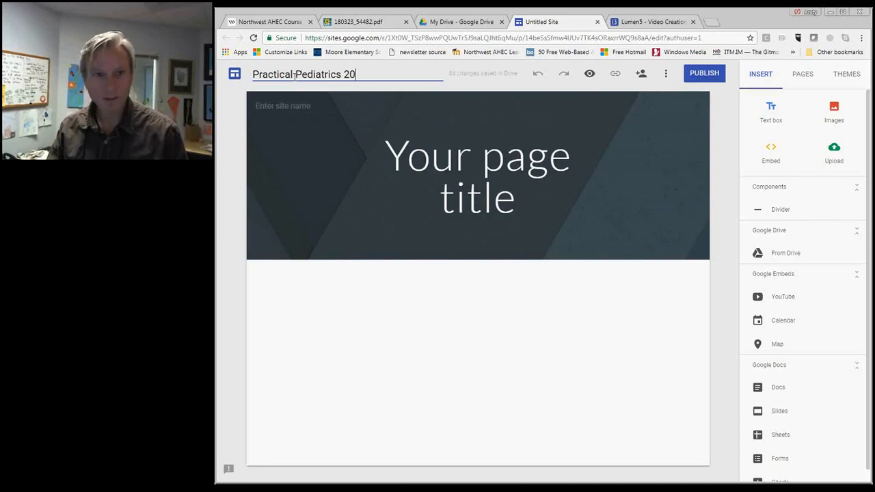
# Replace the page title with "Practical Pediatrics 2018 March 23–24, 2018 Bridger Field House" copied from the brochure PDF.
pyautogui.click(345, 22)
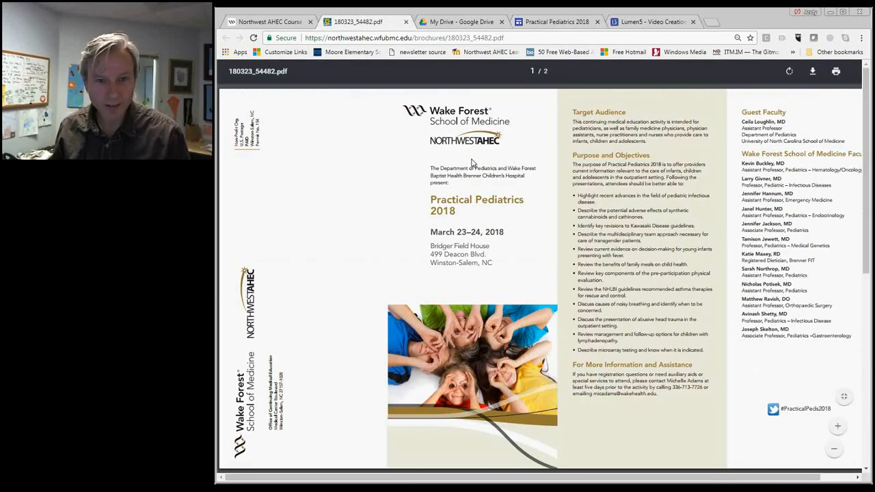
pyautogui.moveTo(429, 196); pyautogui.dragTo(491, 248)
pyautogui.hotkey('ctrl', 'c')
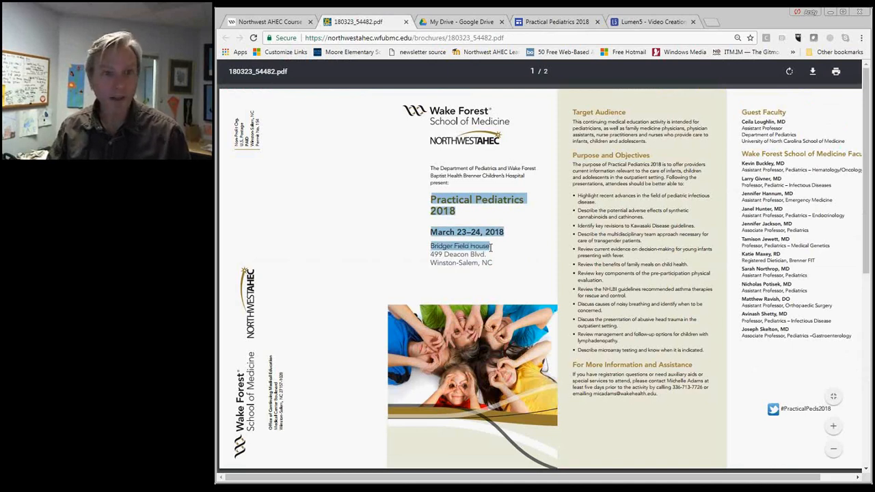
pyautogui.click(465, 21)
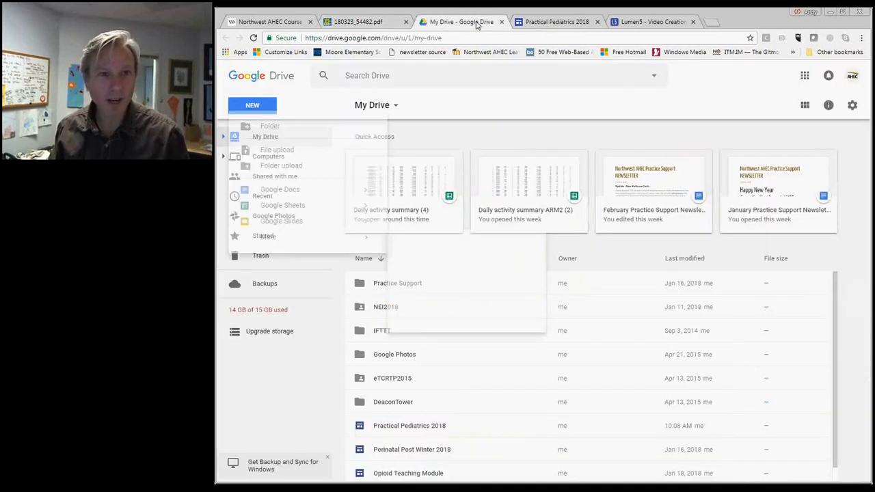
pyautogui.click(551, 21)
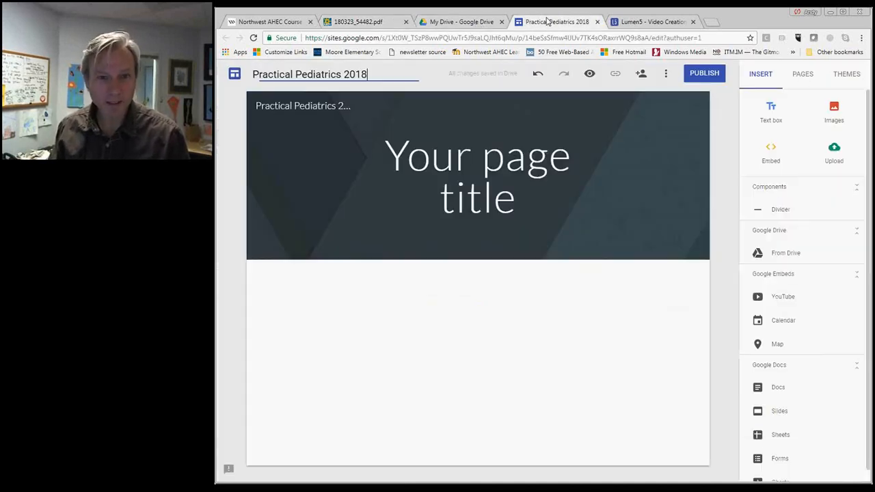
pyautogui.click(469, 175)
pyautogui.hotkey('ctrl', 'v')
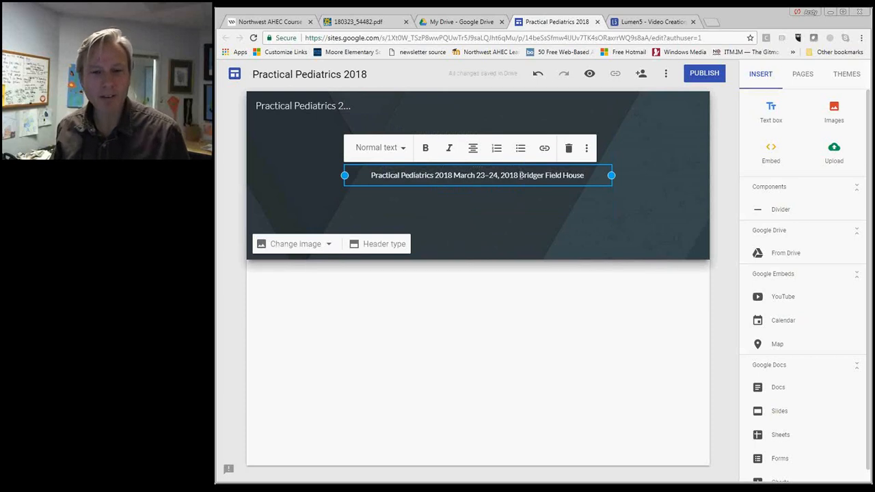
pyautogui.click(521, 331)
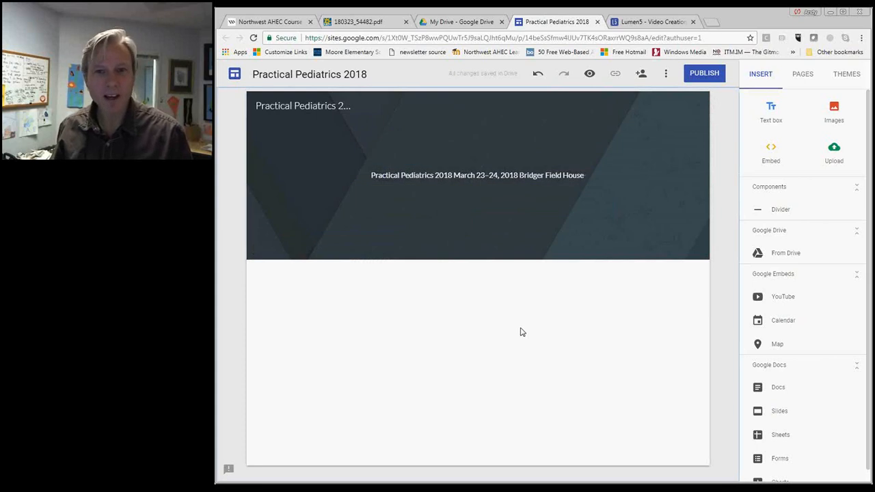
# Add a text box below the header and fill it with the brochure's Target Audience and Purpose and Objectives sections.
pyautogui.click(772, 112)
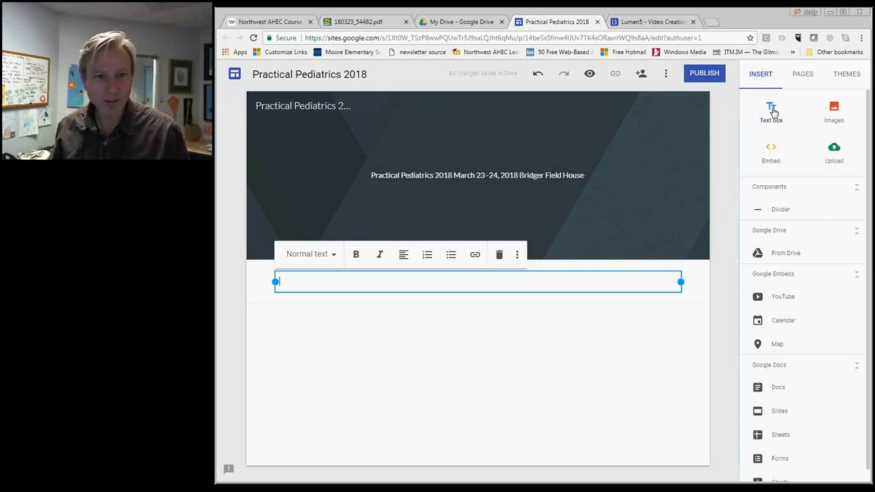
pyautogui.click(383, 21)
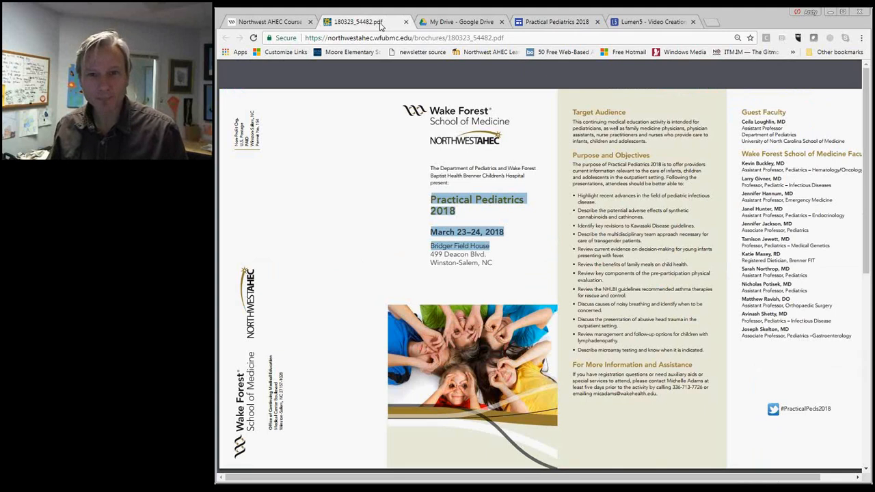
pyautogui.moveTo(573, 111); pyautogui.dragTo(709, 358)
pyautogui.hotkey('ctrl', 'c')
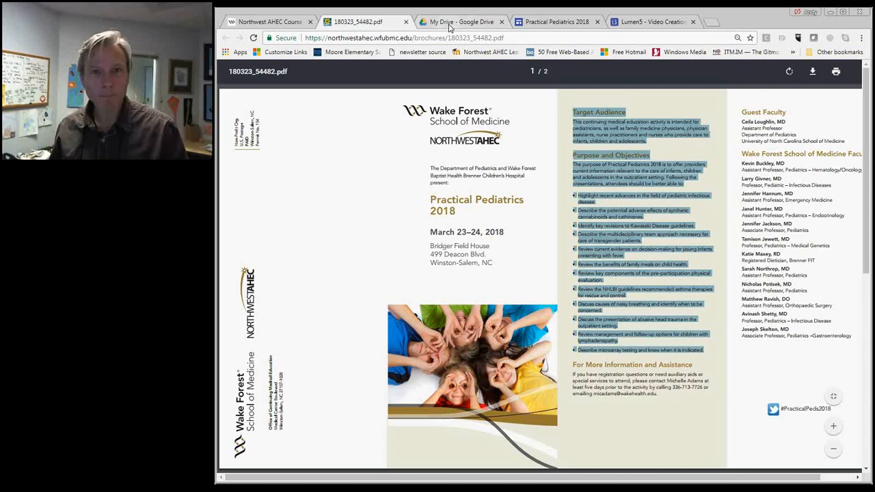
pyautogui.click(541, 22)
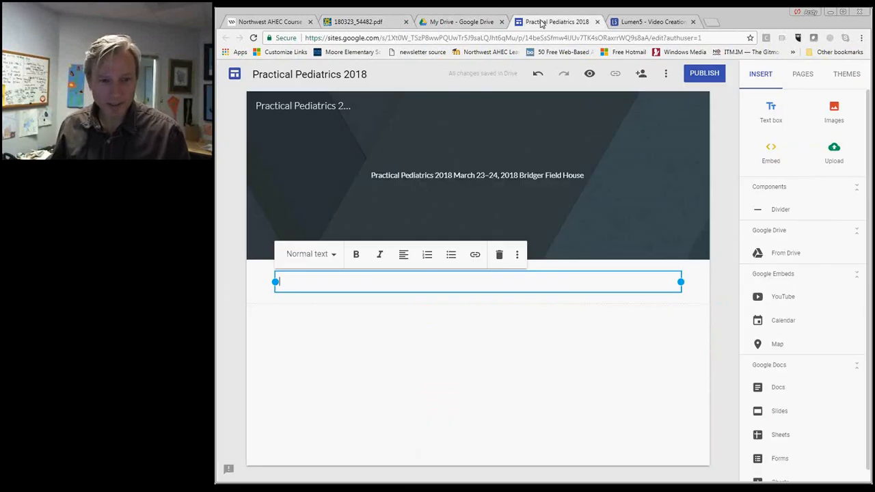
pyautogui.hotkey('ctrl', 'v')
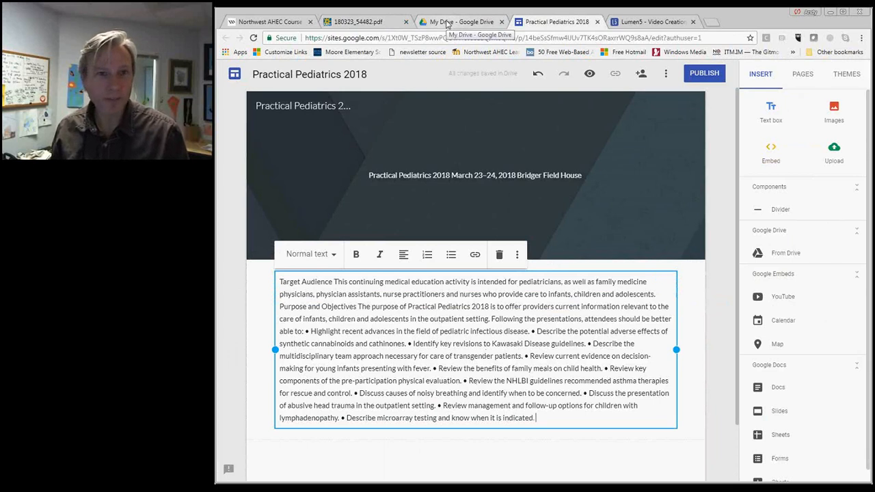
# Copy the Guest Faculty and Wake Forest School of Medicine faculty lists from the brochure into a new paragraph of the text box.
pyautogui.click(381, 23)
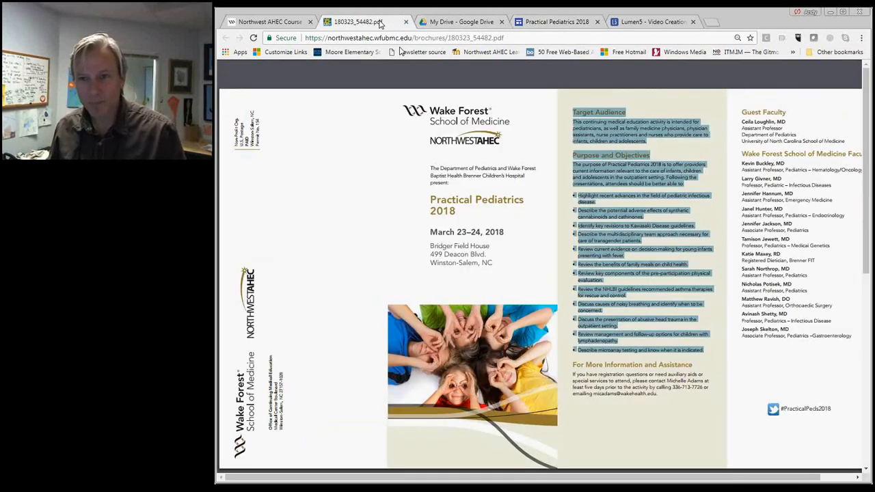
pyautogui.moveTo(741, 109); pyautogui.dragTo(862, 346)
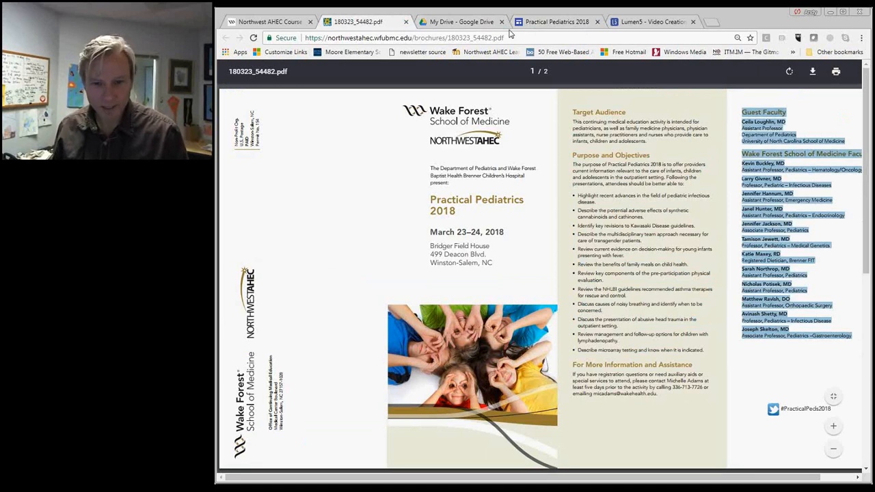
pyautogui.click(551, 22)
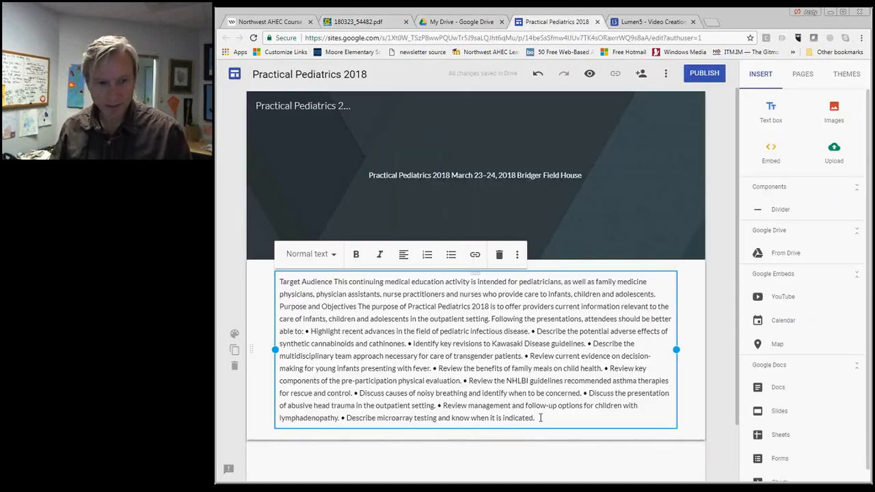
pyautogui.write('Guest Faculty Celia Loughlin, MD Assistant Professor Department of Pediatrics University of North Carolina School of Medicine Wake Forest School of Medicine Faculty Kevin Buckley, MD Assistant Professor, Pediatrics – Hematology/Oncology Larry Givner, MD Professor. Pediatric – Infectious Diseases Jennifer Hannum, MD Assistant Professor, Emergency Medicine Janel Hunter, MD Assistant Professor, Pediatrics – Endocrinology Jennifer Jackson, MD Associate Professor, Pediatrics Tamison Jewett, MD Professor, Pediatrics – Medical Genetics Katie Maxey, RD Registered Dietician, Brenner FIT Sarah Northrop, MD Assistant Professor, Pediatrics Nicholas Potisek, MD Assistant Professor, Pediatrics Matthew Ravish, DO Assistant Professor, Orthopaedic Surgery Avinash Shetty, MD Professor, Pediatrics – Infectious Disease Joseph Skelton, MD Associate Professor, Pediatrics –Gastroenterology')
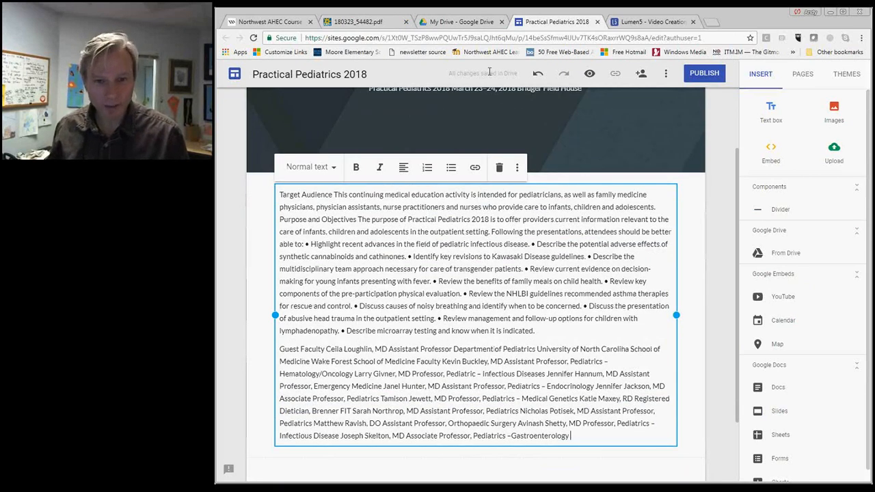
# Copy the brochure's Credit section and Accommodations text through the Courtyard Marriott name into a new paragraph after the faculty list.
pyautogui.click(358, 22)
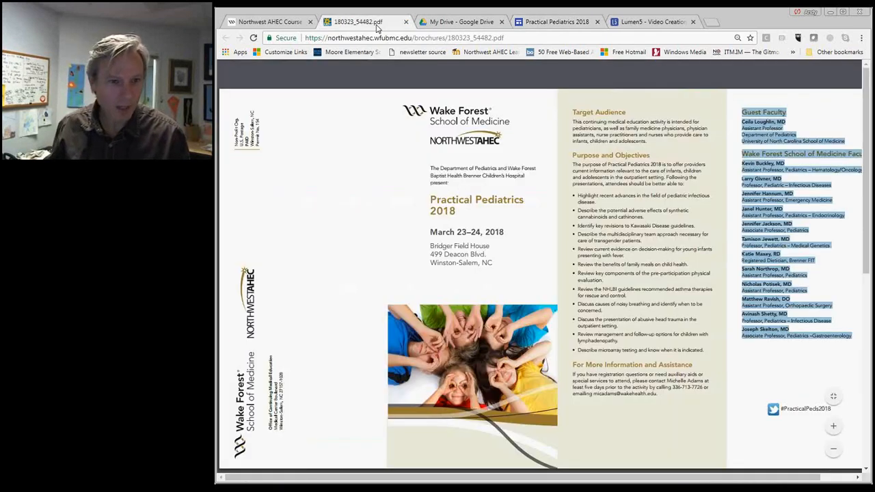
pyautogui.scroll(-5, 624, 268)
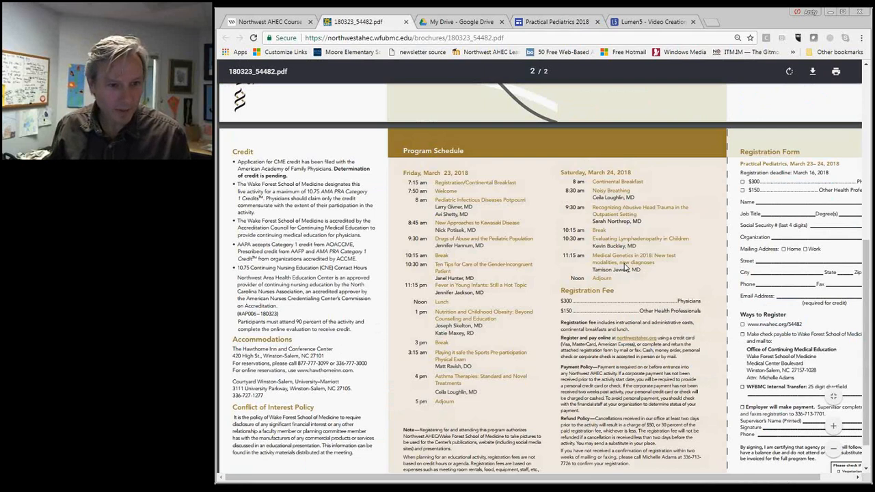
pyautogui.moveTo(232, 148); pyautogui.dragTo(350, 395)
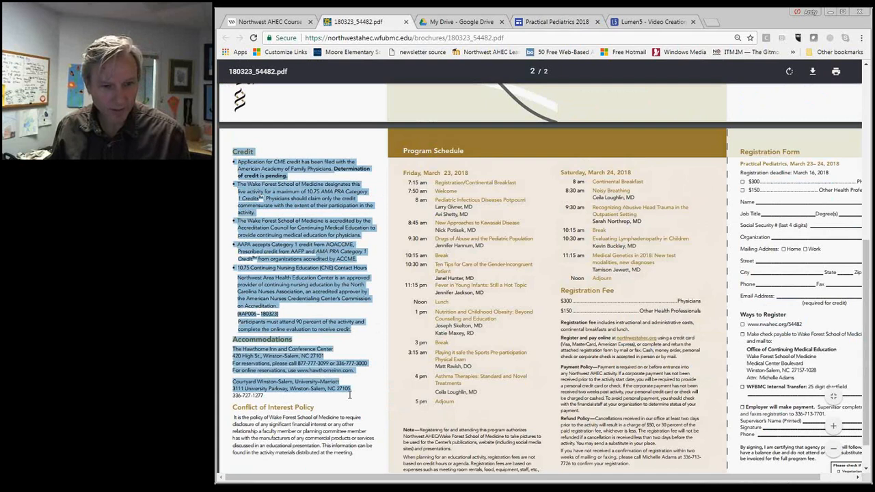
pyautogui.moveTo(350, 394); pyautogui.dragTo(348, 378)
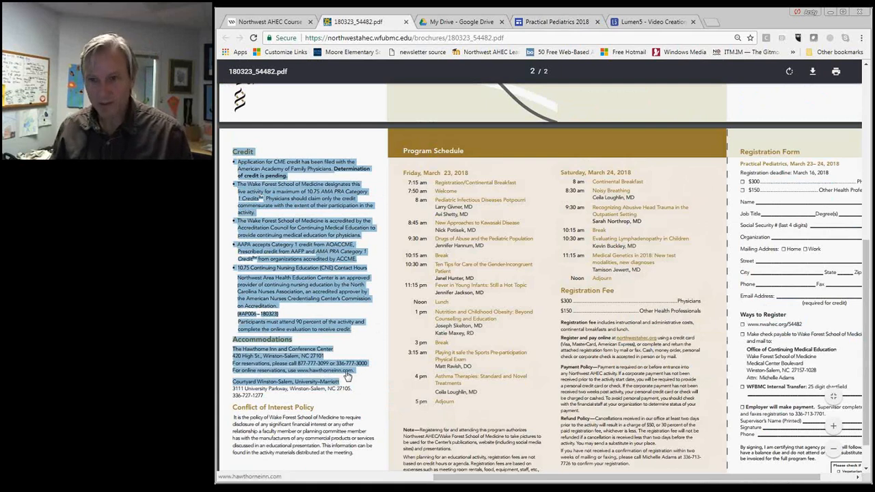
pyautogui.click(555, 23)
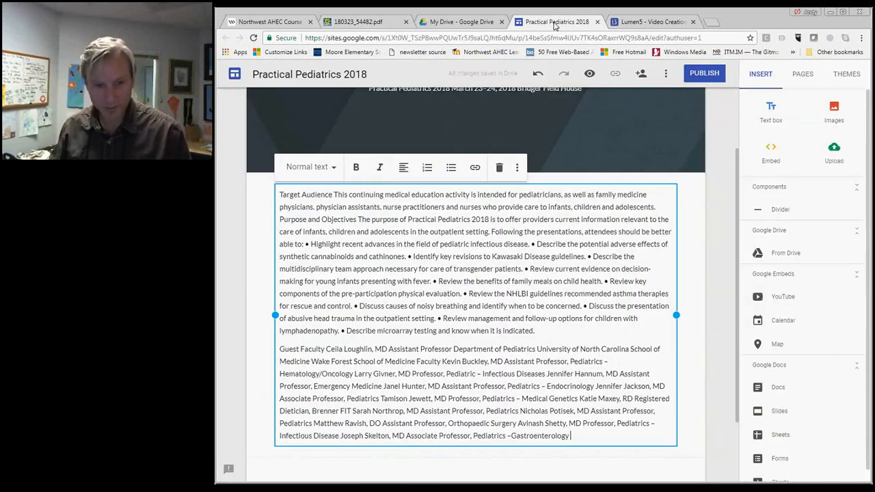
pyautogui.hotkey('ctrl', 'v')
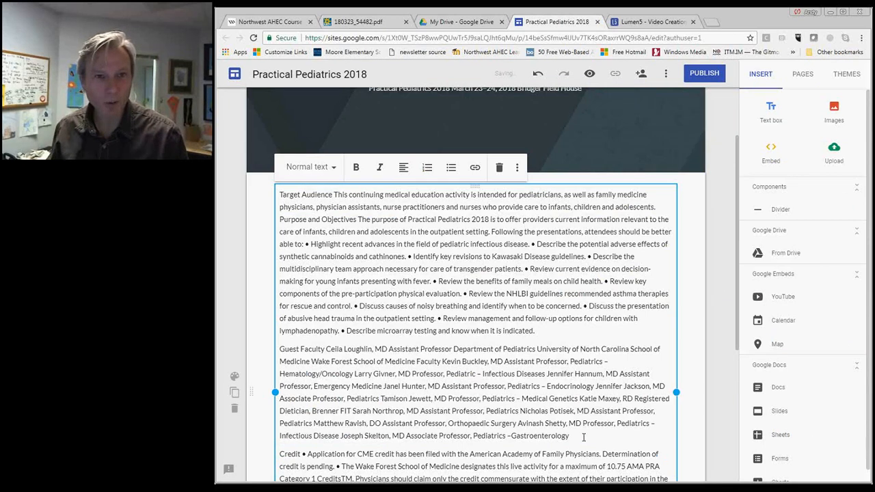
pyautogui.click(369, 23)
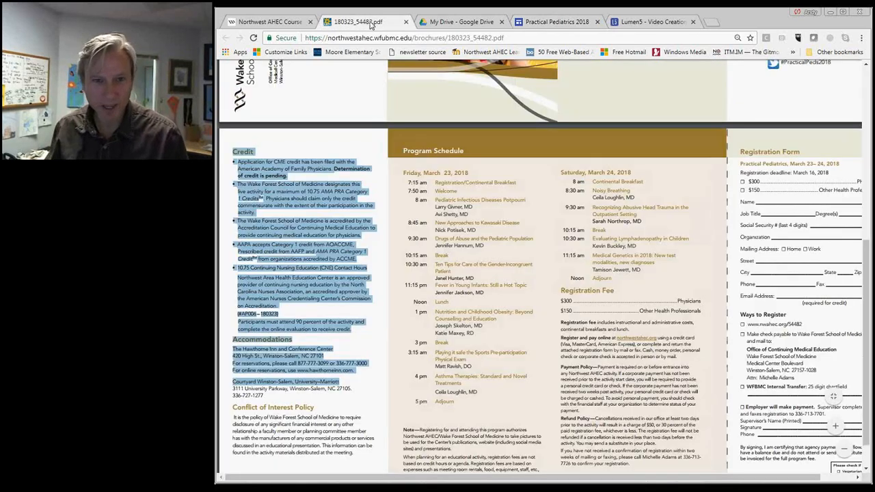
pyautogui.scroll(5, 686, 255)
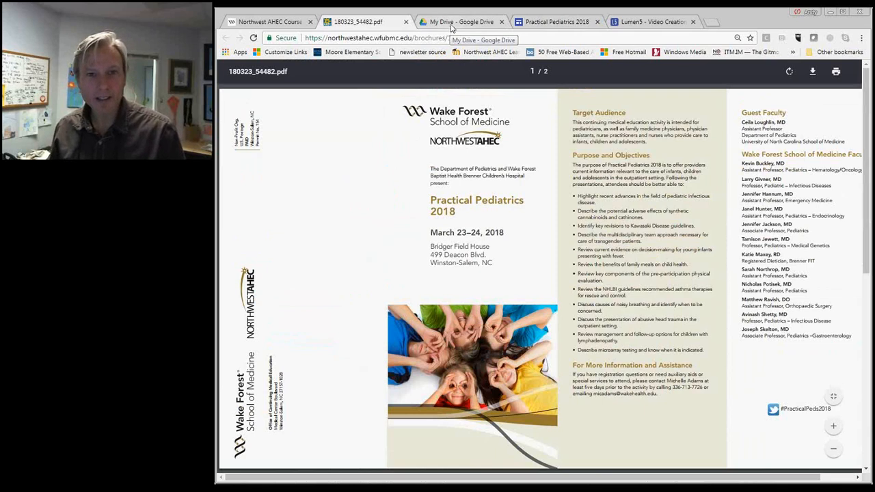
pyautogui.click(560, 26)
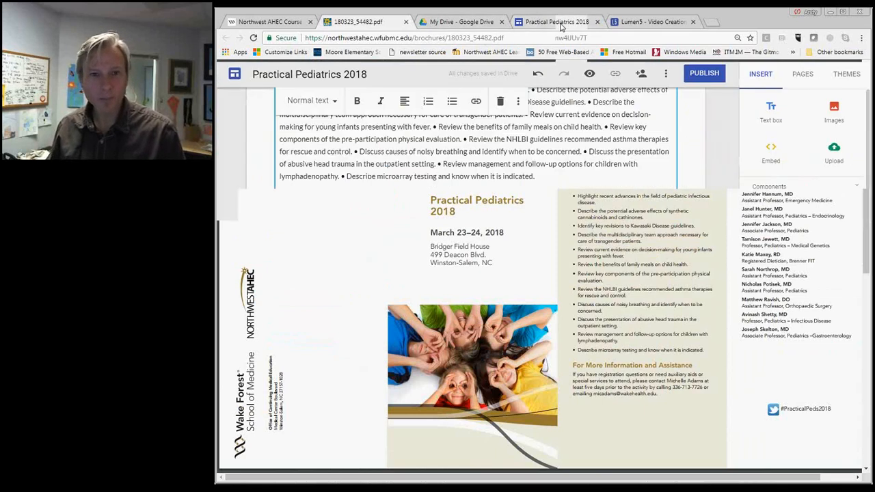
pyautogui.scroll(4, 576, 176)
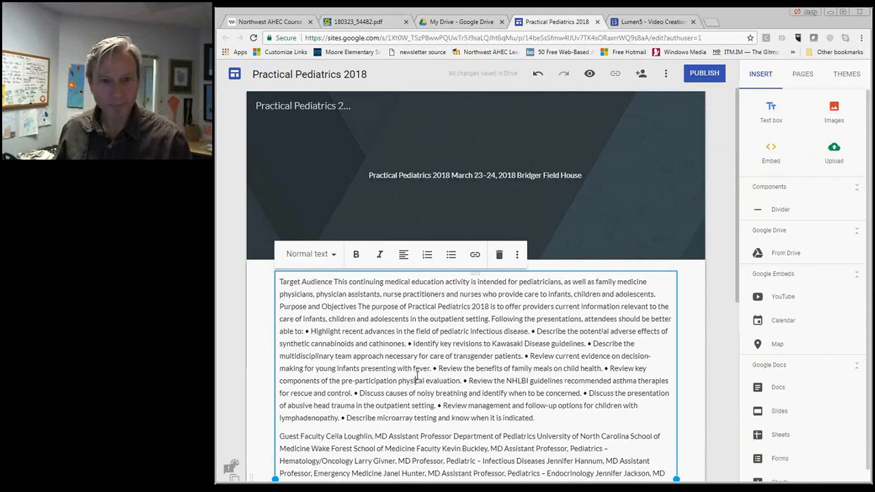
# Publish the site at the web address practical-pediatrics-2018, copying its full URL before confirming.
pyautogui.click(704, 73)
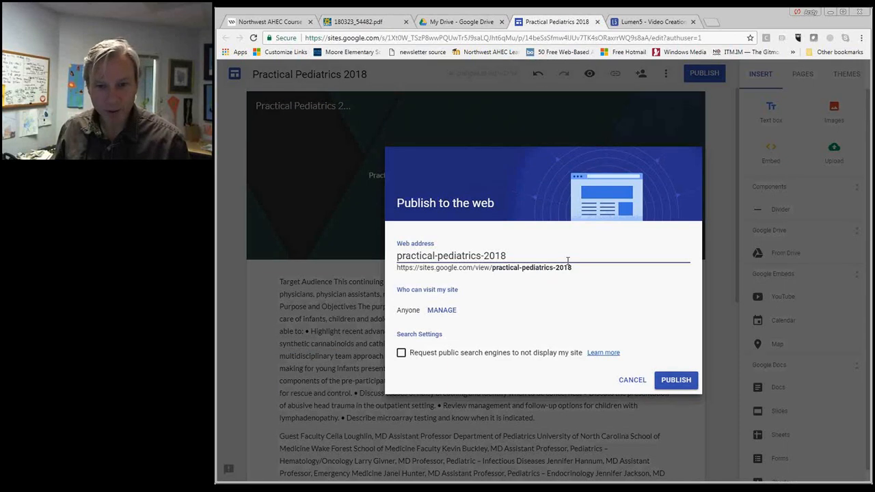
pyautogui.moveTo(573, 268); pyautogui.dragTo(395, 266)
pyautogui.hotkey('ctrl', 'c')
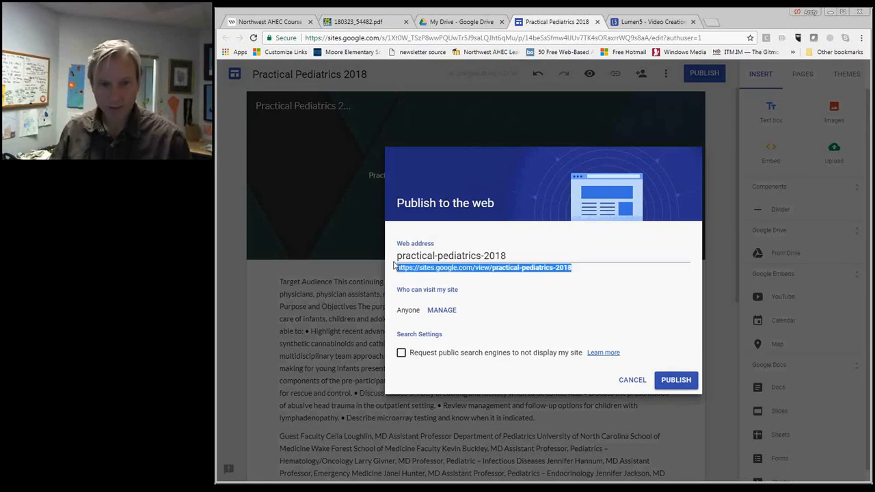
pyautogui.click(676, 377)
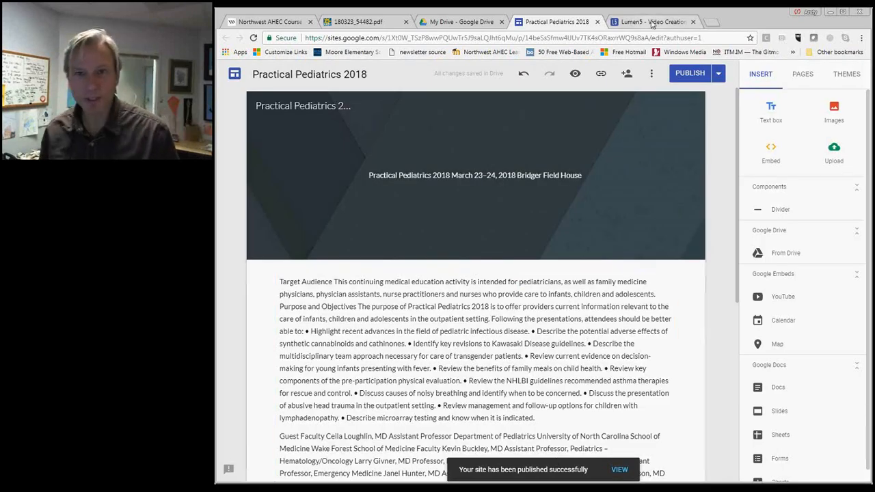
pyautogui.click(651, 22)
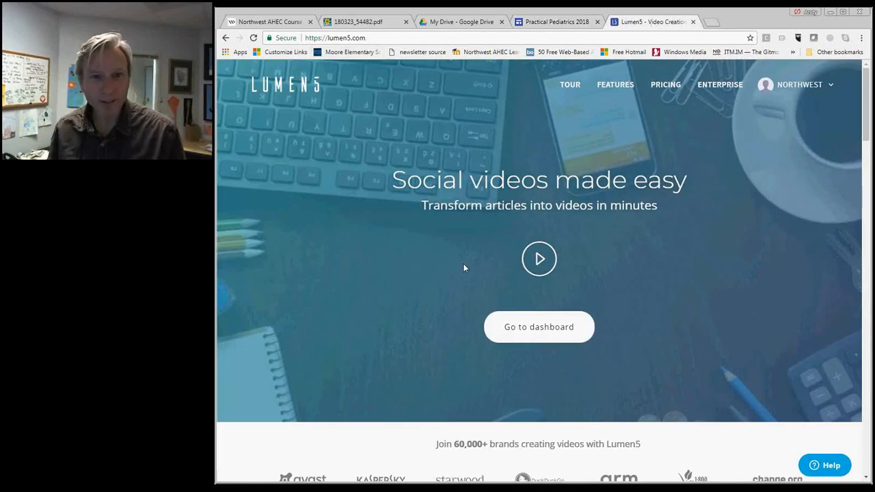
pyautogui.click(539, 335)
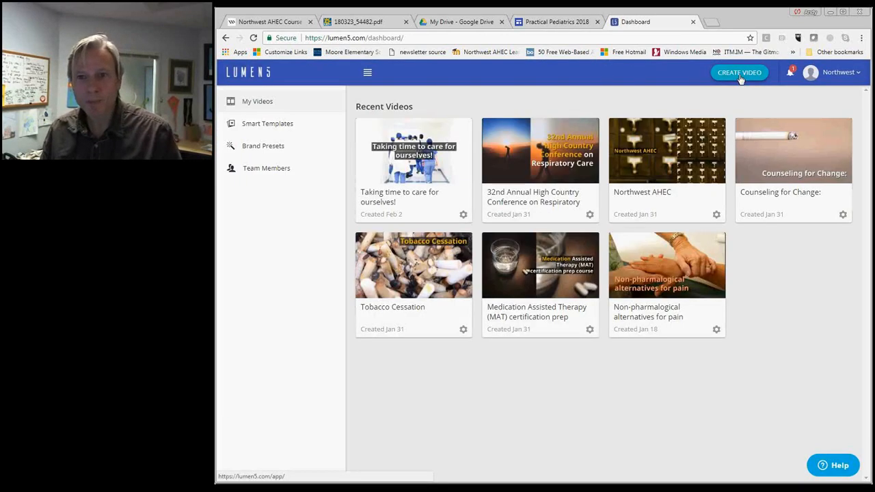
pyautogui.click(740, 73)
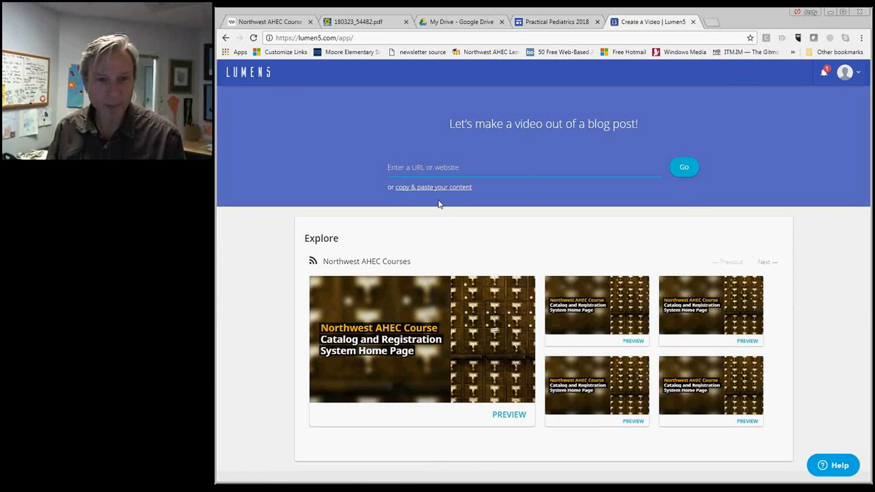
pyautogui.hotkey('ctrl', 'v')
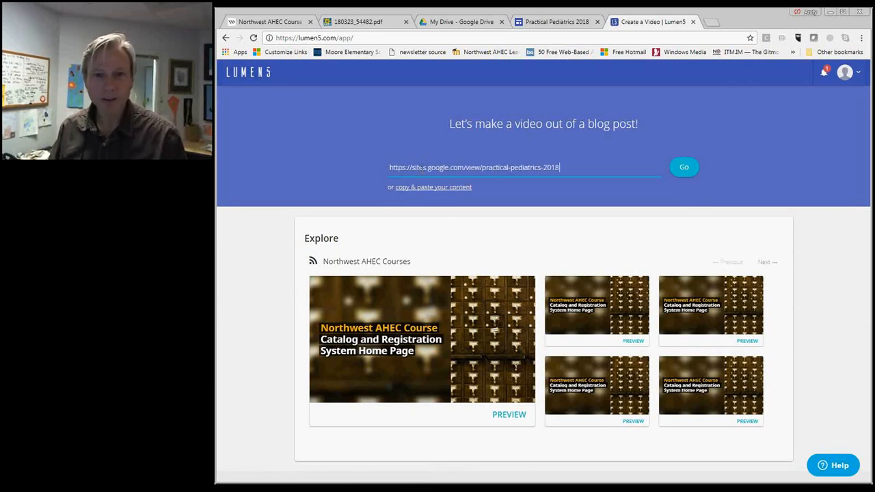
pyautogui.click(695, 168)
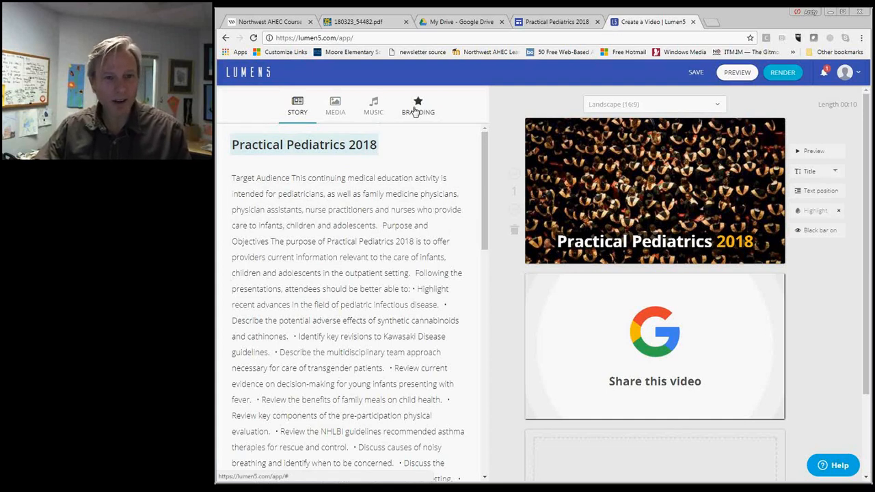
# Add the Target Audience, Purpose and Objectives, and the first objectives through young infants presenting with fever as video scenes.
pyautogui.click(344, 210)
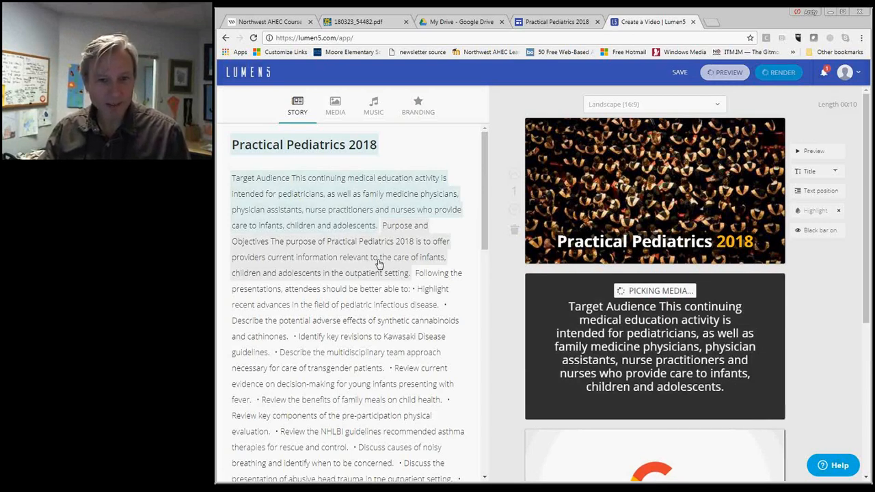
pyautogui.click(372, 267)
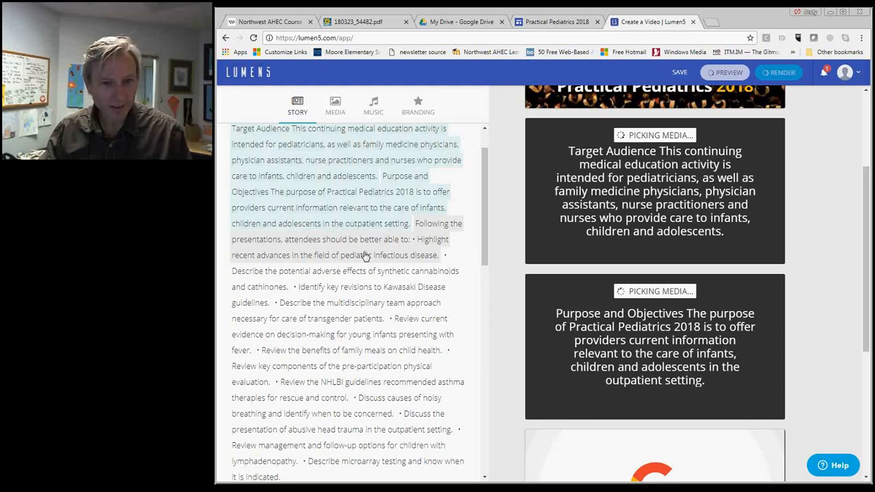
pyautogui.click(363, 279)
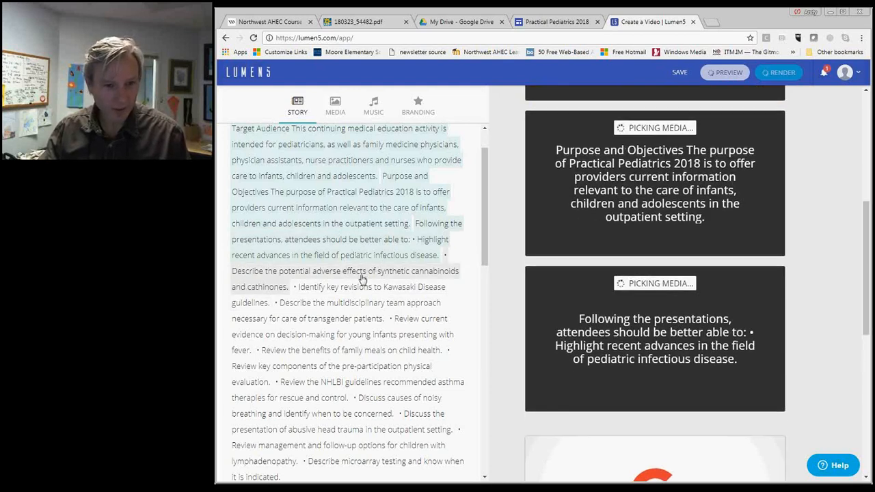
pyautogui.click(362, 287)
pyautogui.click(361, 305)
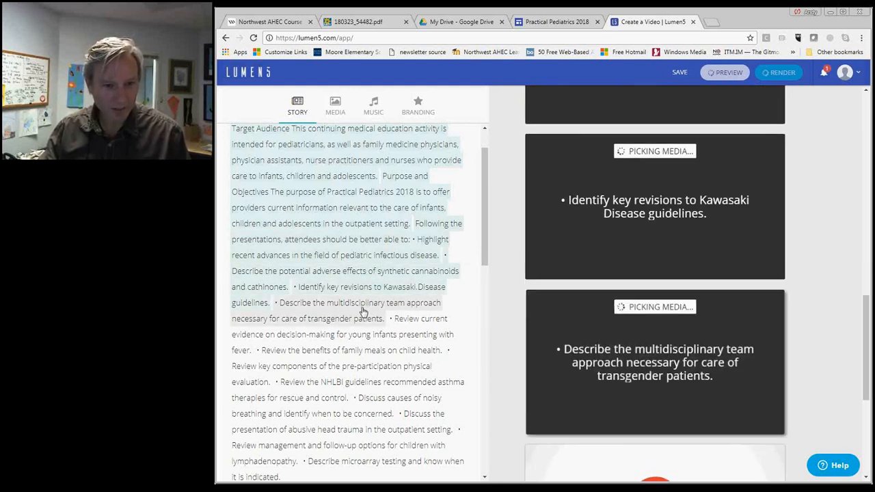
pyautogui.click(406, 326)
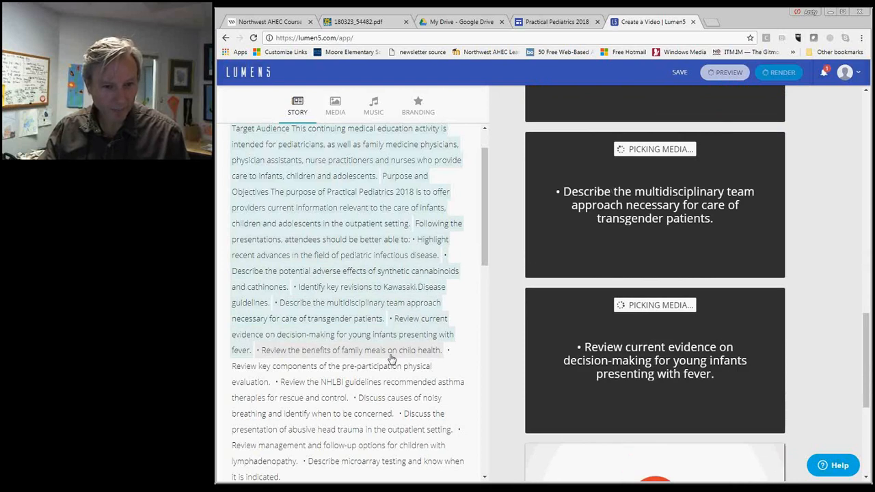
# Add the remaining objectives as scenes, from the benefits of family meals through microarray testing.
pyautogui.click(390, 366)
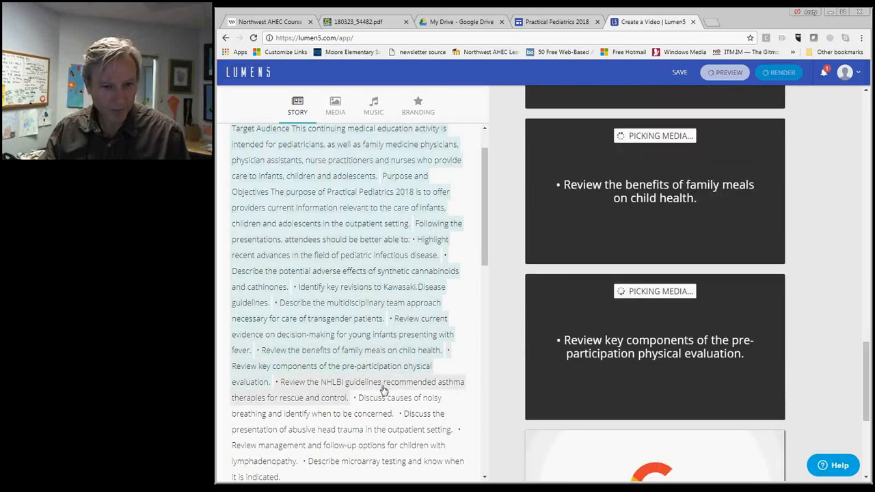
pyautogui.click(382, 382)
pyautogui.scroll(-1, 385, 364)
pyautogui.click(385, 364)
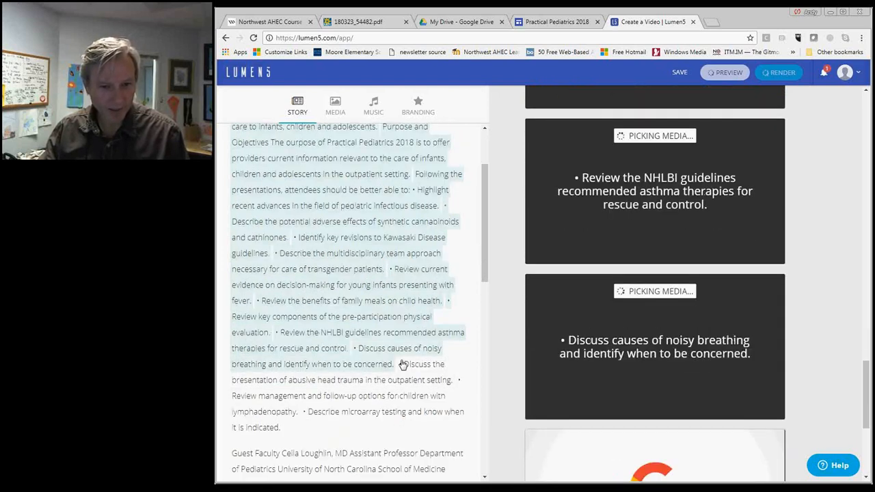
pyautogui.click(416, 364)
pyautogui.scroll(-1, 383, 344)
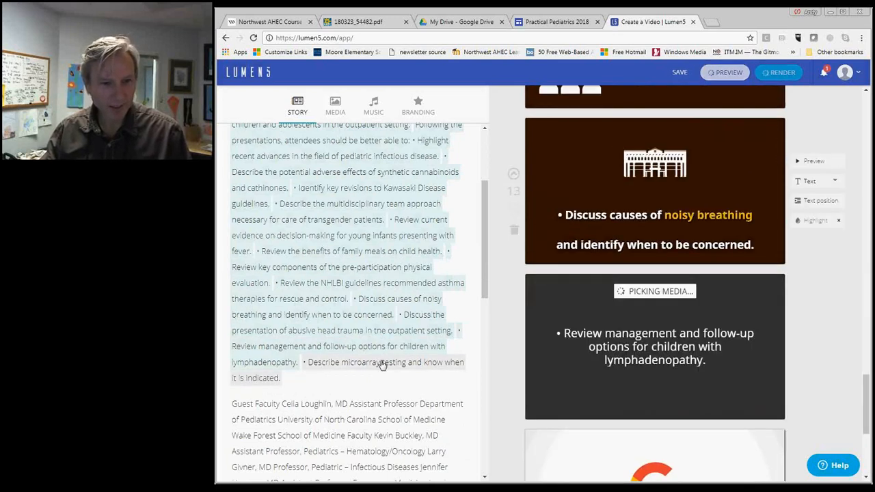
pyautogui.click(383, 363)
pyautogui.scroll(-2, 309, 312)
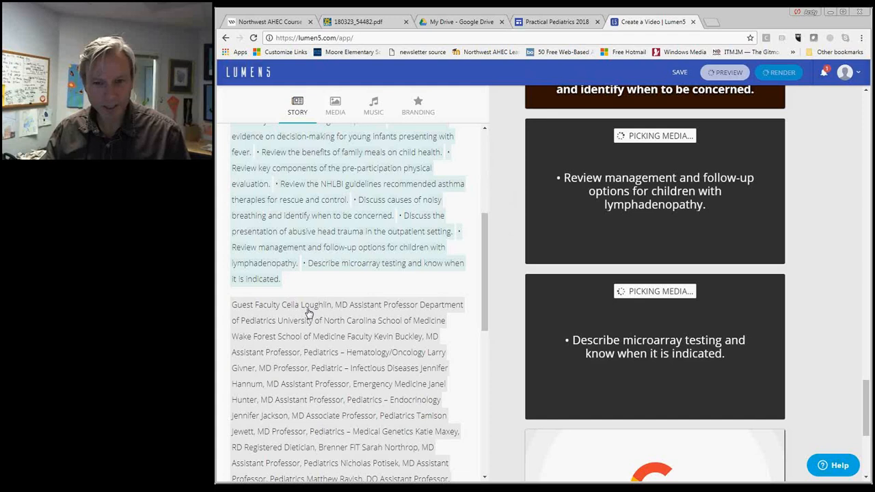
# Add scenes for the faculty paragraph, the CME credit application, the 10.75 AMA PRA credits, the Wake Forest accreditation and the AAPA credit sentence.
pyautogui.click(309, 312)
pyautogui.scroll(-3, 321, 308)
pyautogui.scroll(-3, 366, 301)
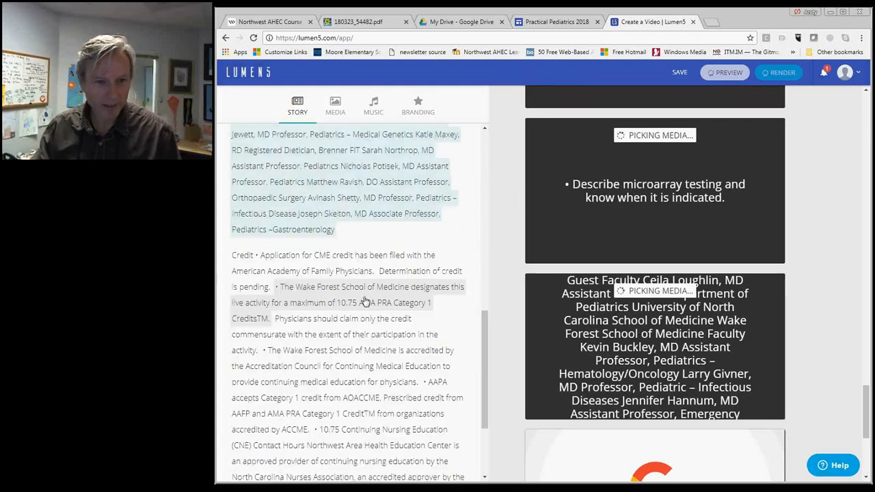
pyautogui.click(345, 267)
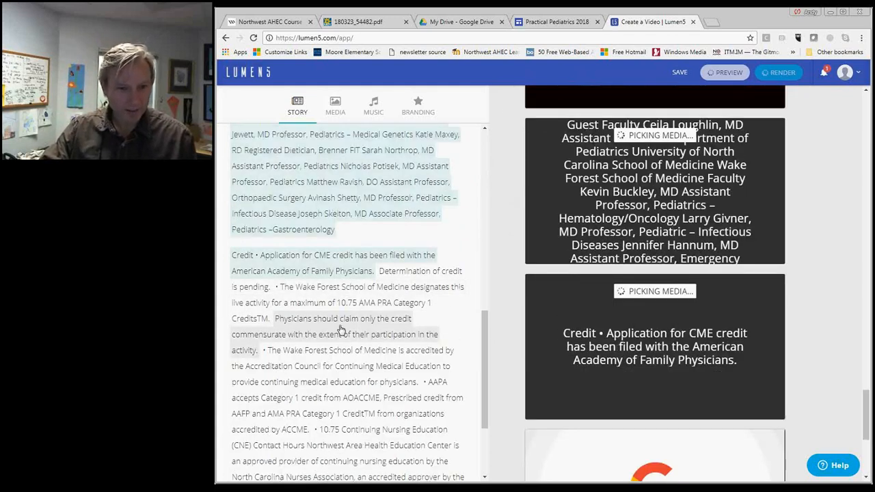
pyautogui.click(349, 305)
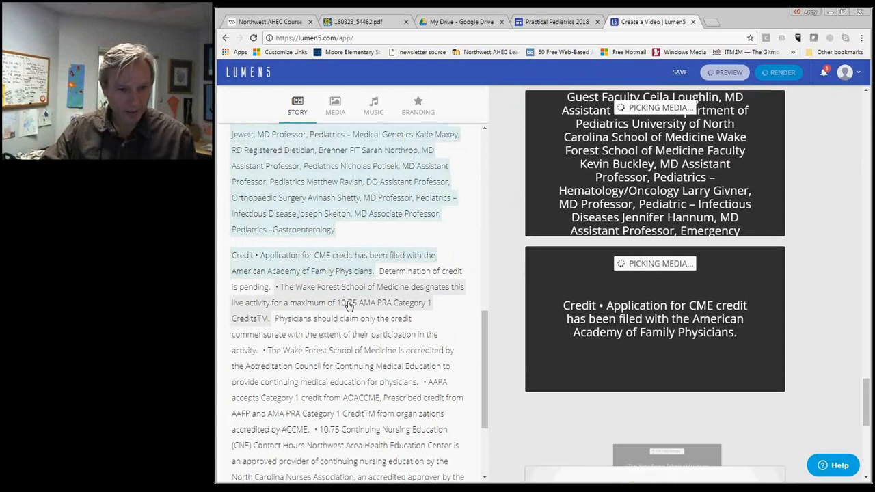
pyautogui.scroll(-2, 349, 306)
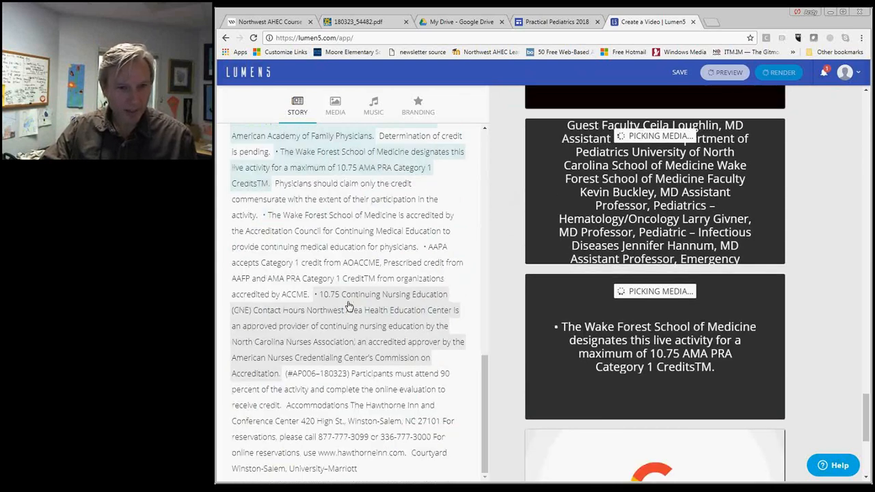
pyautogui.click(354, 230)
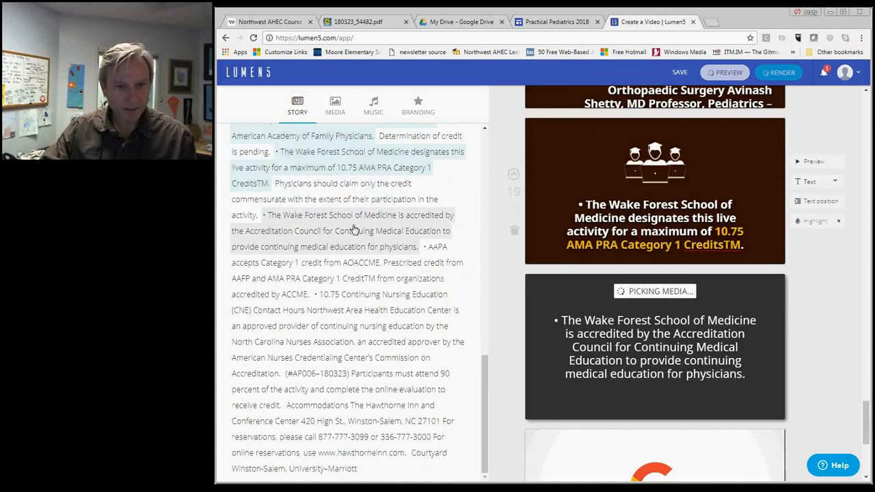
pyautogui.click(365, 270)
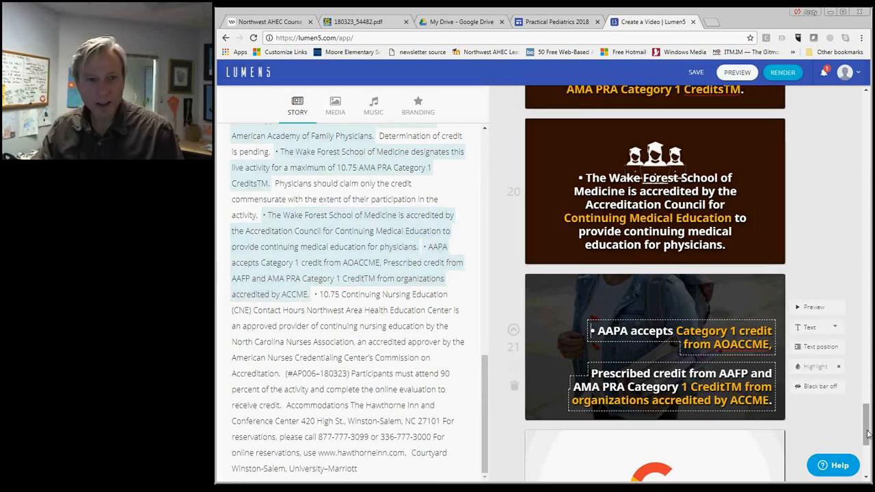
# Examine the order and content of the scenes, from the Purpose and Objectives scene back to the title scene.
pyautogui.moveTo(867, 434); pyautogui.dragTo(867, 198)
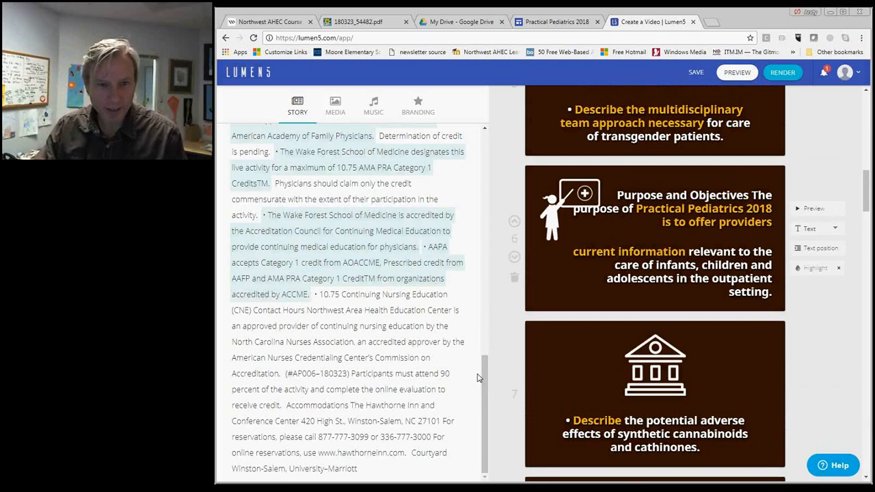
pyautogui.moveTo(479, 378); pyautogui.dragTo(355, 205)
pyautogui.click(356, 205)
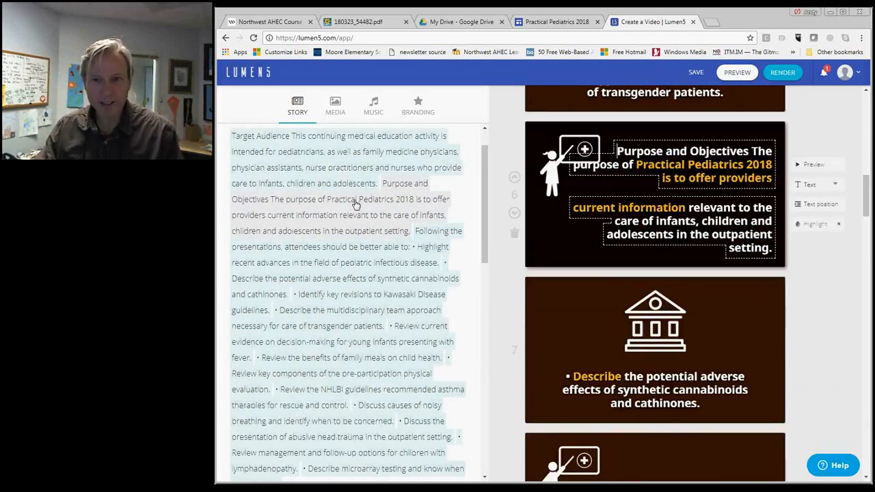
pyautogui.click(322, 164)
pyautogui.scroll(4, 739, 214)
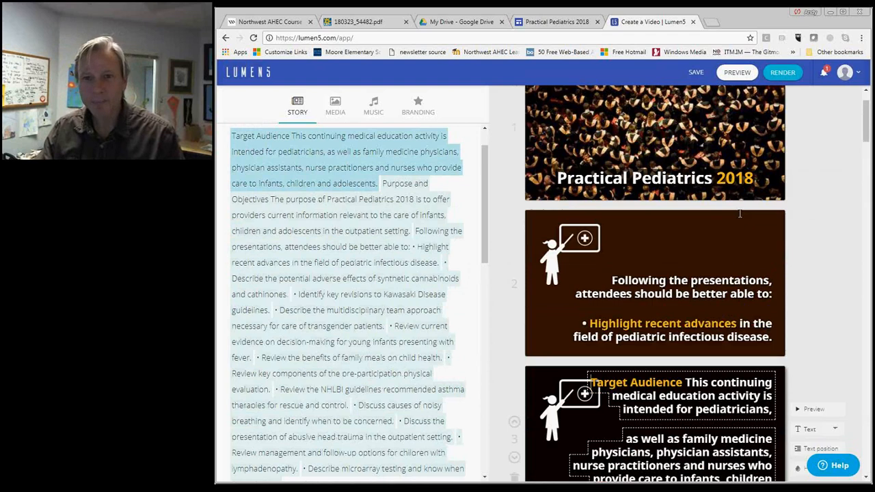
pyautogui.scroll(2, 740, 214)
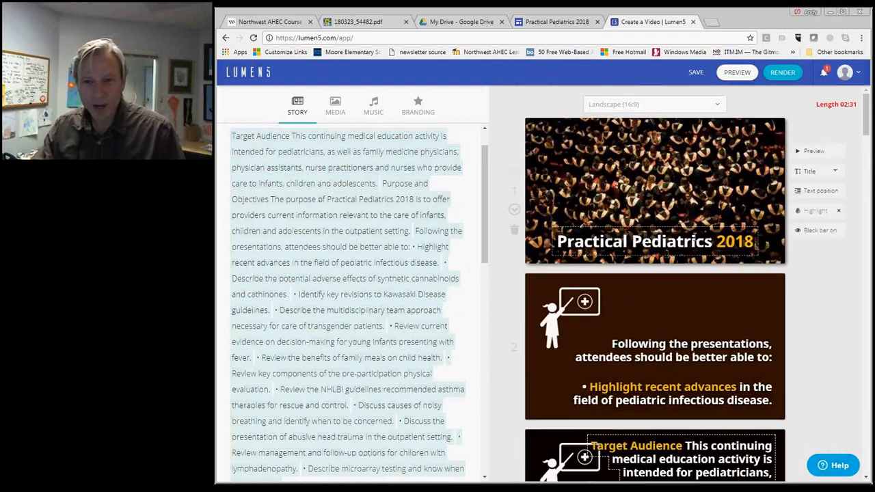
# Delete "Following the presentations, attendees should be better able to:" and the bullet from scene 2, leaving only the "Highlight recent advances" sentence.
pyautogui.scroll(-1, 694, 236)
pyautogui.scroll(-1, 667, 258)
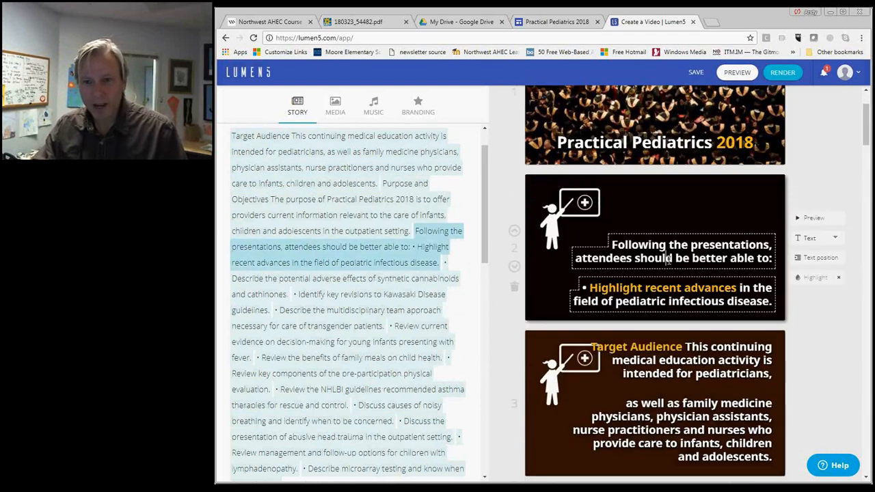
pyautogui.tripleClick(752, 238)
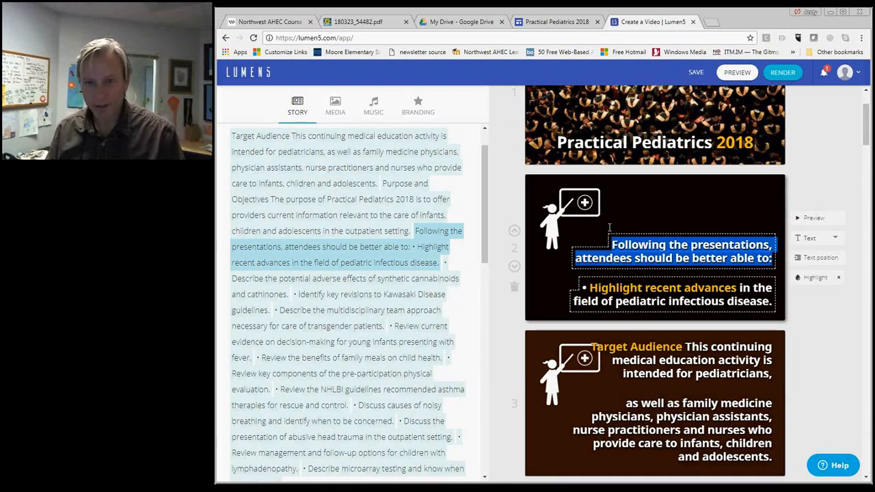
pyautogui.press('BackSpace')
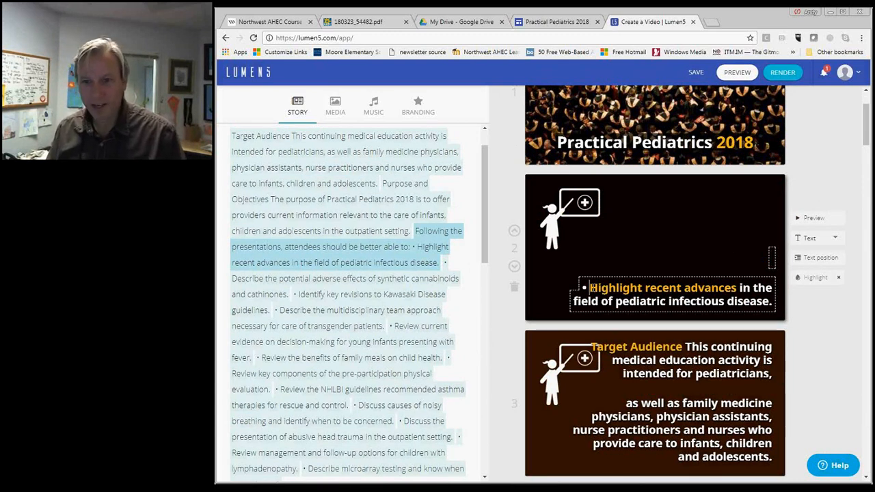
pyautogui.press('BackSpace')
pyautogui.press('BackSpace')
# Shorten the Target Audience scene by removing "Target Audience", "continuing medical education" and "as well as", so it starts "This activity is intended for pediatricians,".
pyautogui.scroll(-3, 613, 236)
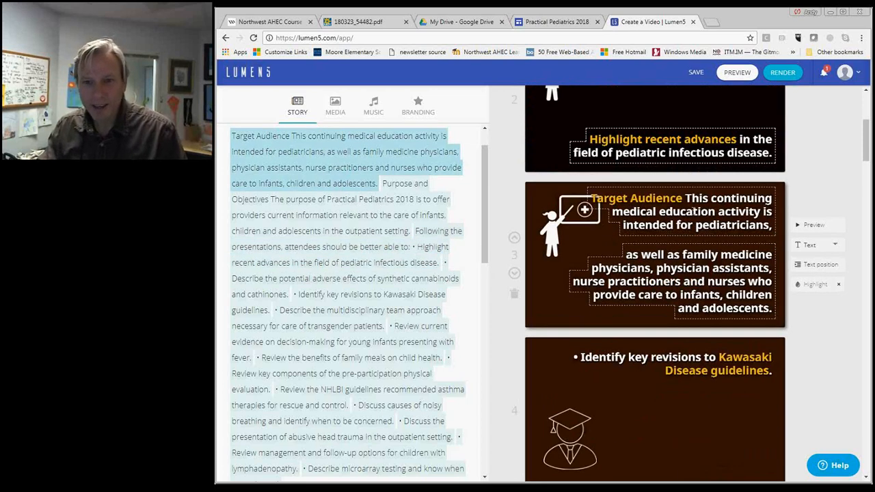
pyautogui.click(684, 198)
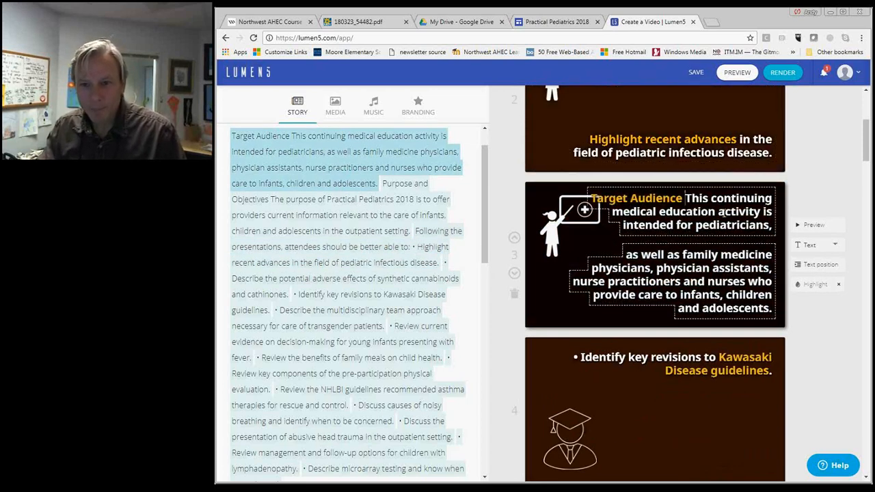
pyautogui.moveTo(718, 212); pyautogui.dragTo(598, 212)
pyautogui.press('BackSpace')
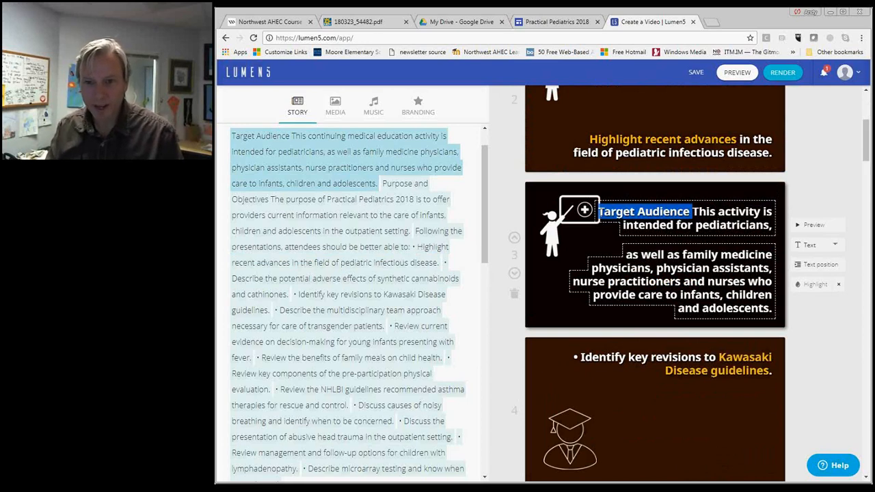
pyautogui.press('BackSpace')
pyautogui.moveTo(680, 254); pyautogui.dragTo(623, 254)
pyautogui.press('BackSpace')
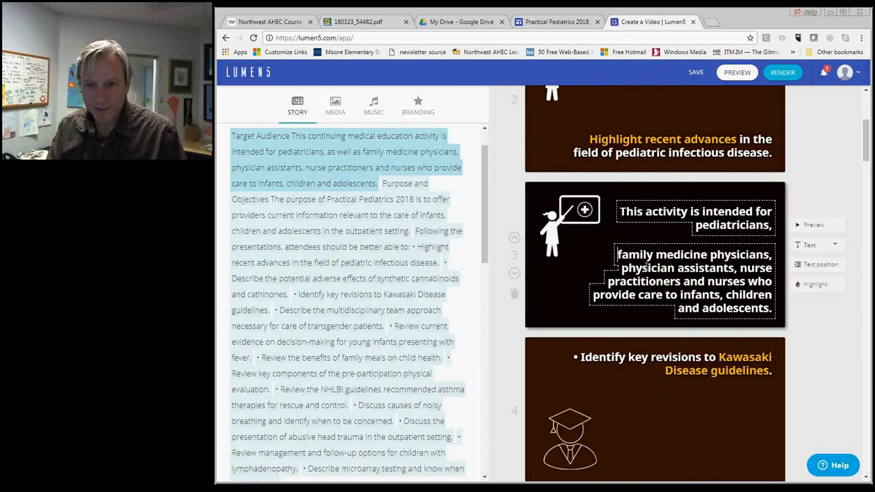
pyautogui.scroll(-3, 709, 280)
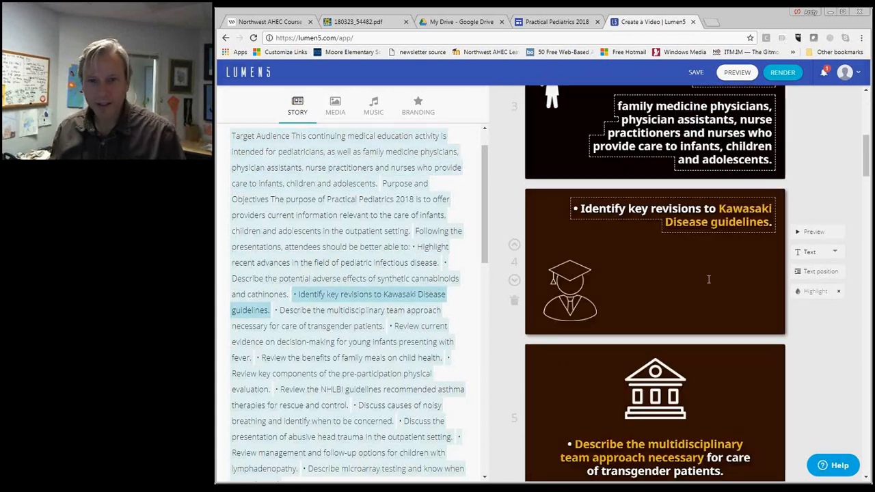
# Remove the leading bullets from the Kawasaki Disease guidelines scene and the multidisciplinary team approach scene.
pyautogui.click(583, 211)
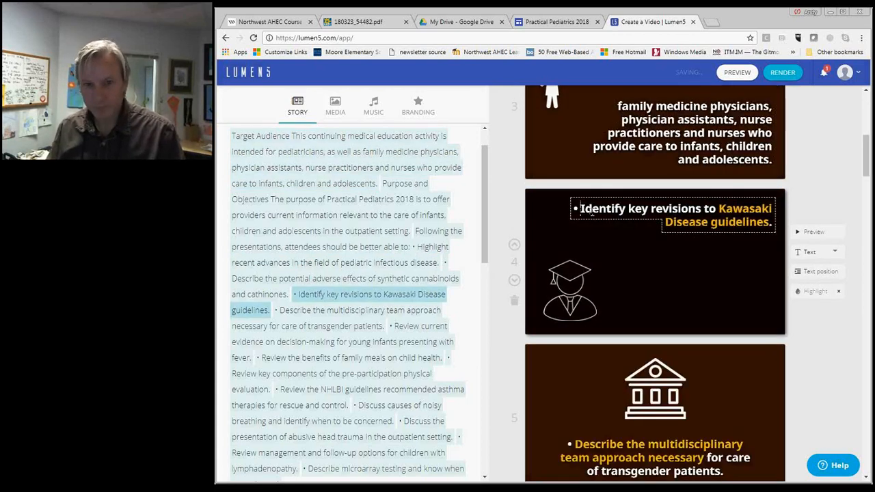
pyautogui.press('BackSpace')
pyautogui.press('BackSpace')
pyautogui.scroll(-2, 644, 303)
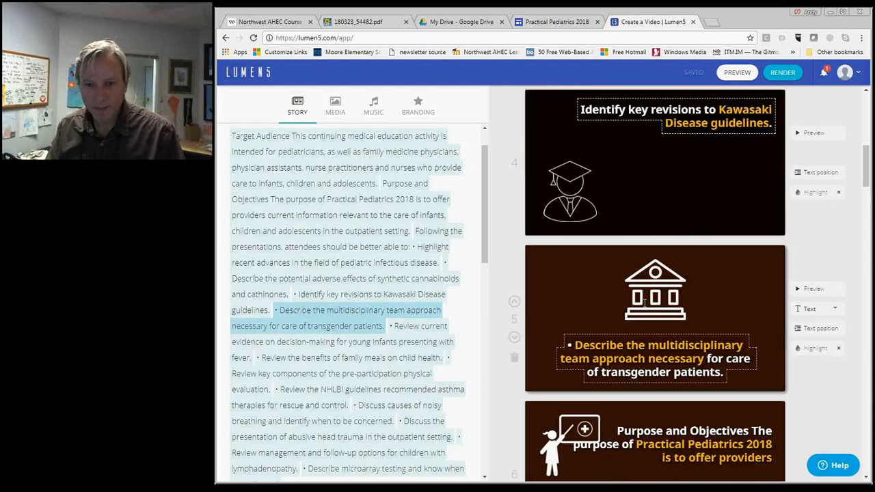
pyautogui.click(574, 346)
pyautogui.press('BackSpace')
pyautogui.press('BackSpace')
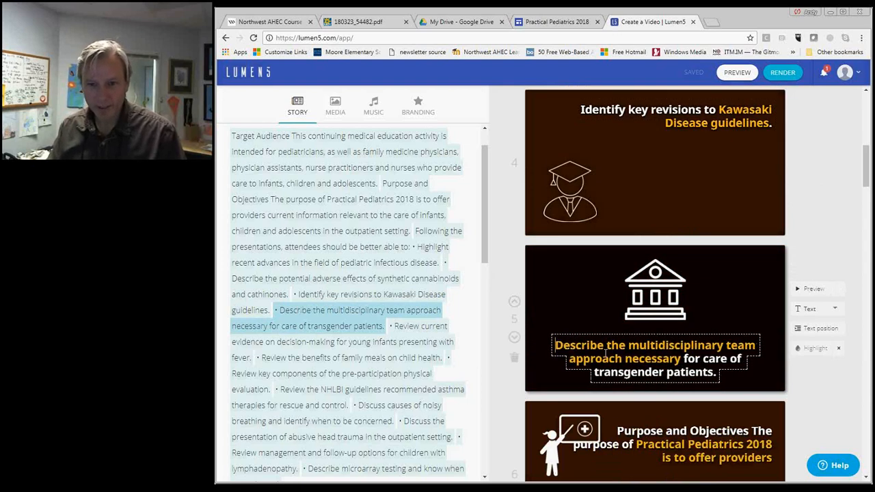
# Delete "Purpose and Objectives" from scene 6 and merge its two text blocks, keeping a space between "providers" and "current".
pyautogui.scroll(-3, 617, 344)
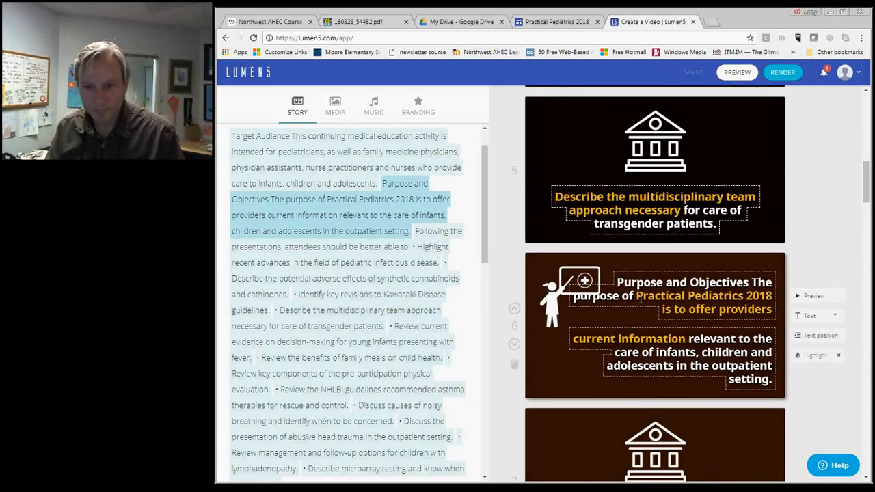
pyautogui.moveTo(752, 282); pyautogui.dragTo(617, 282)
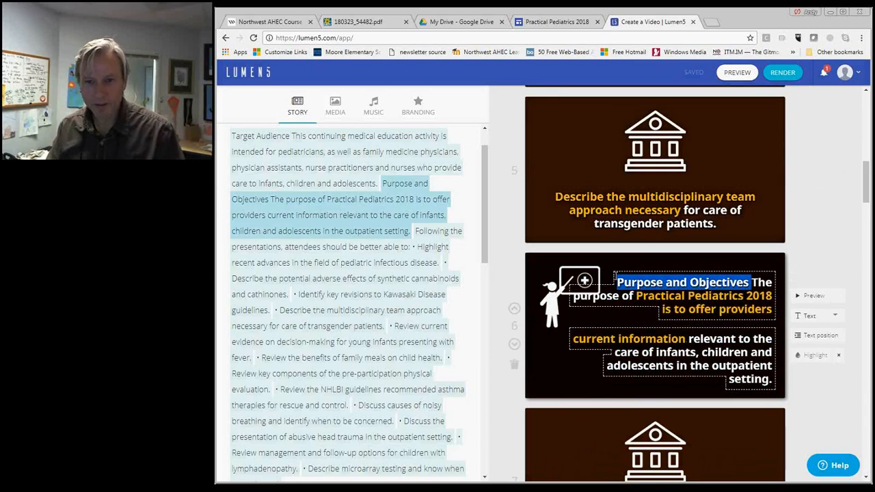
pyautogui.press('BackSpace')
pyautogui.click(576, 339)
pyautogui.press('BackSpace')
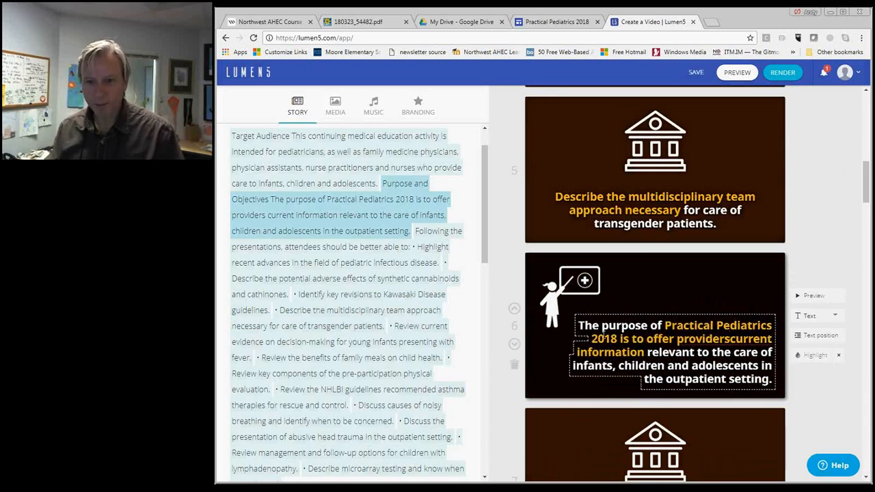
pyautogui.scroll(-2, 685, 209)
pyautogui.click(683, 217)
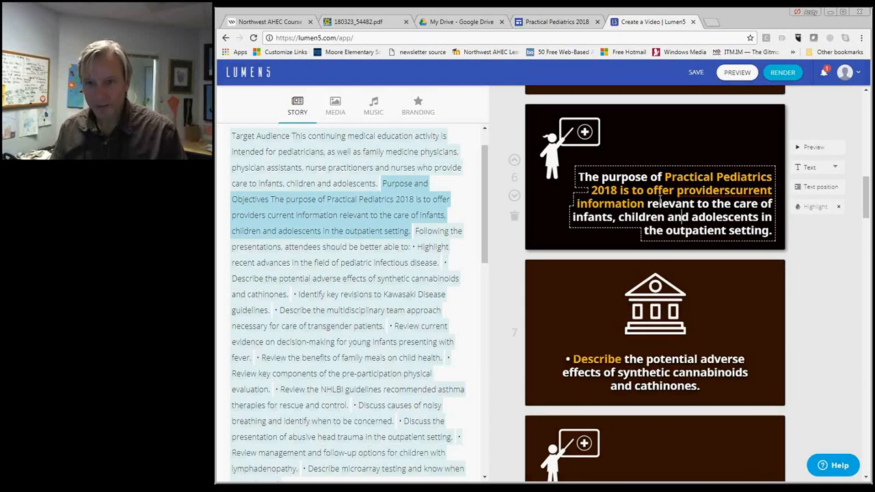
pyautogui.click(695, 190)
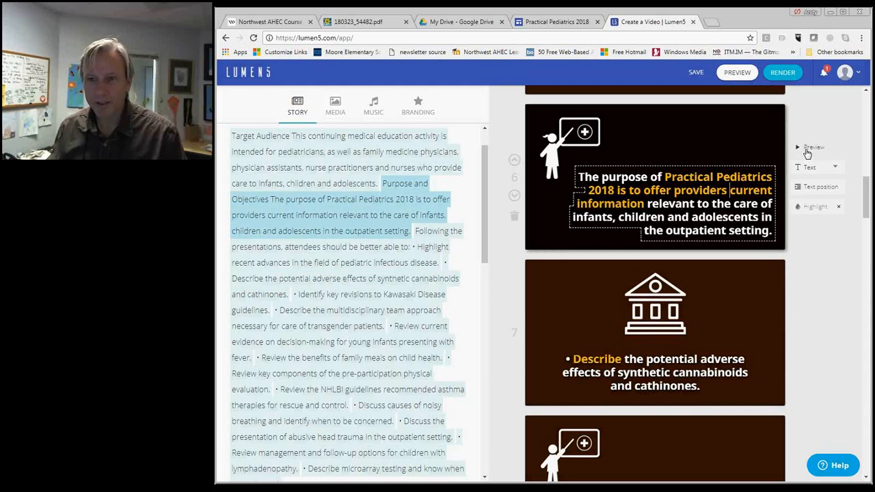
pyautogui.click(835, 167)
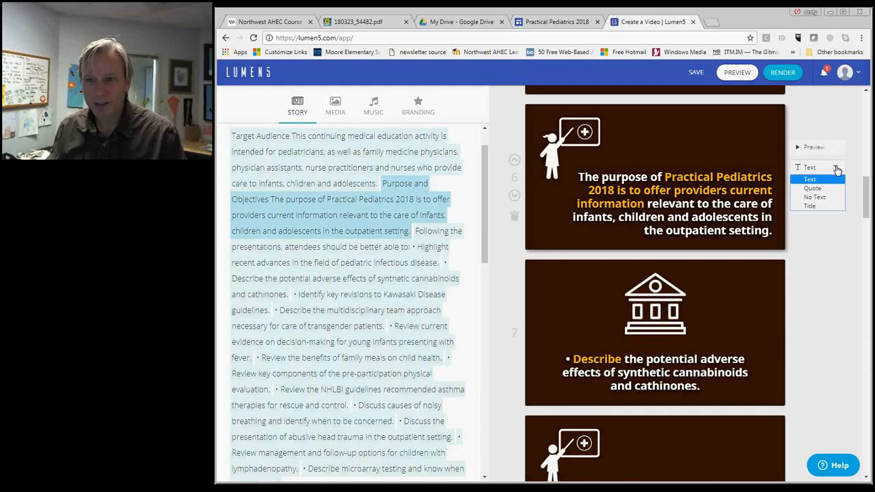
pyautogui.click(838, 170)
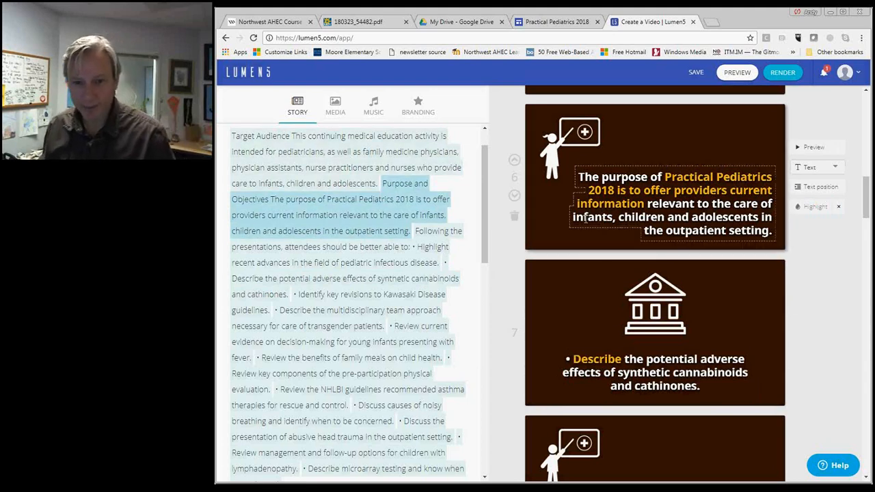
# Remove the leading bullets from the synthetic cannabinoids scene and the scene on young infants presenting with fever.
pyautogui.click(573, 358)
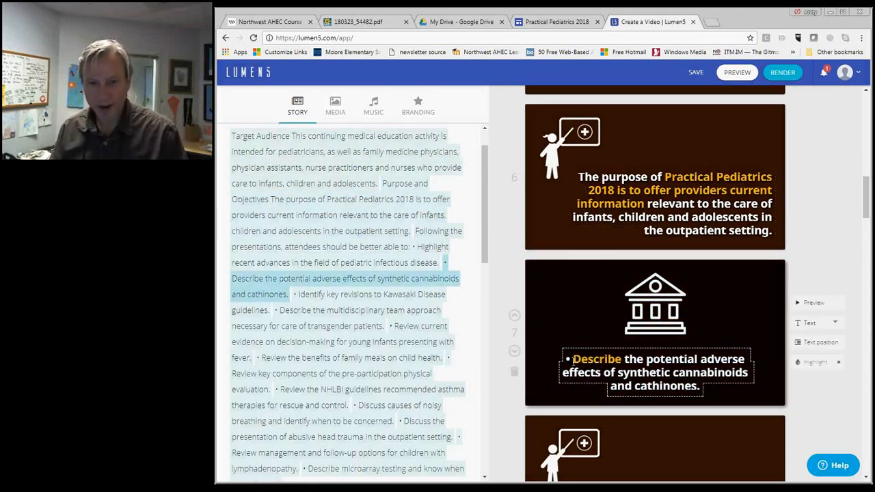
pyautogui.press('BackSpace')
pyautogui.press('BackSpace')
pyautogui.scroll(-1, 647, 354)
pyautogui.scroll(-2, 656, 362)
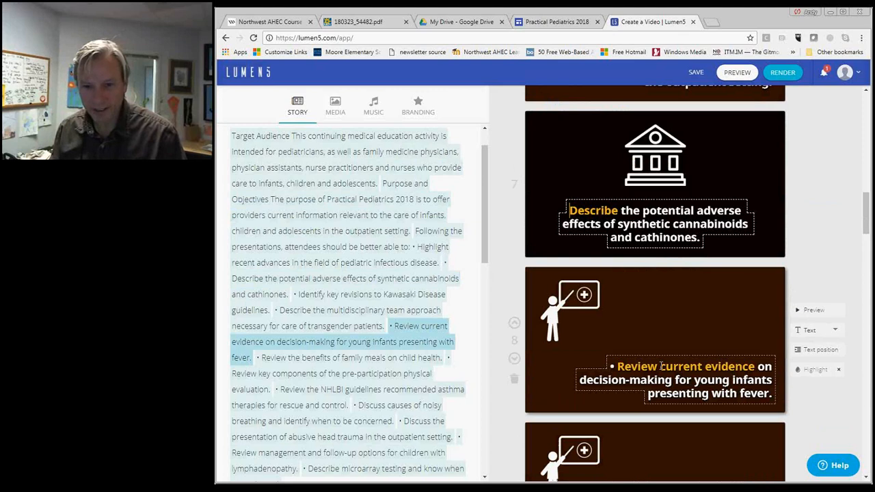
pyautogui.click(618, 367)
pyautogui.press('BackSpace')
pyautogui.press('BackSpace')
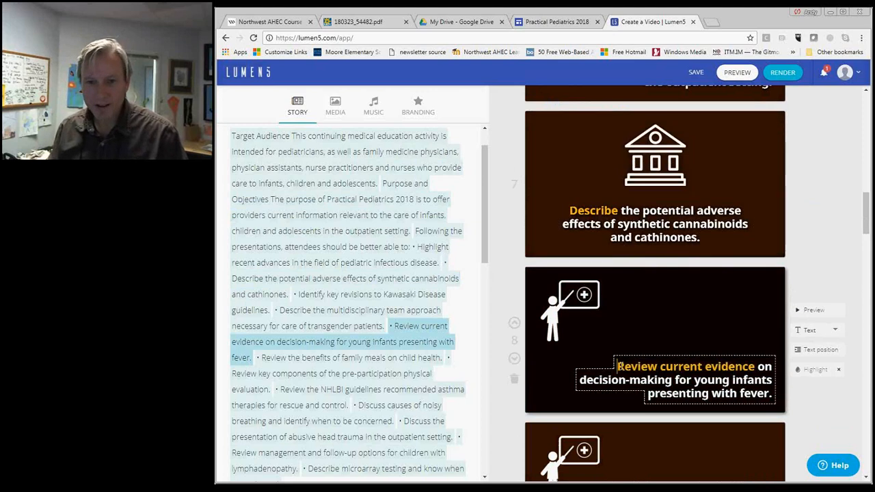
# Remove the leading bullets from the family meals scene and the NHLBI guidelines scene.
pyautogui.scroll(-3, 636, 383)
pyautogui.click(609, 388)
pyautogui.press('BackSpace')
pyautogui.press('BackSpace')
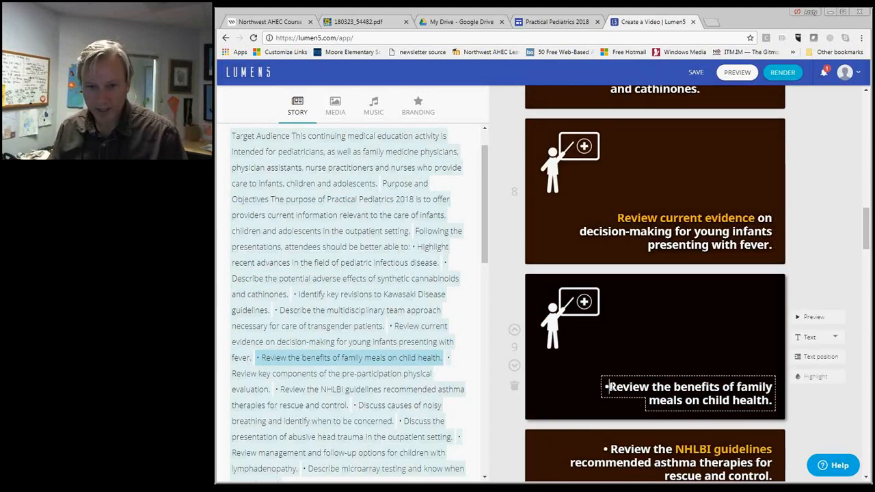
pyautogui.scroll(-4, 611, 385)
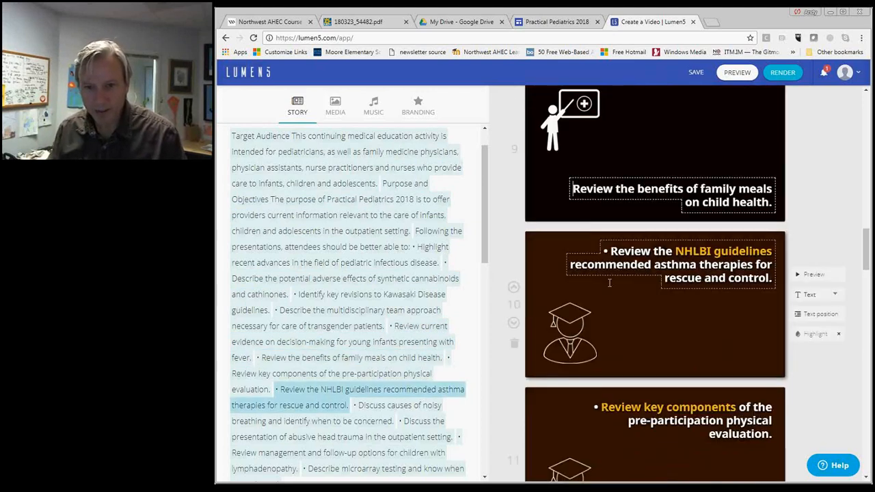
pyautogui.click(610, 252)
pyautogui.press('BackSpace')
pyautogui.press('BackSpace')
# Remove the leading bullets from the pre-participation physical evaluation scene and the abusive head trauma scene.
pyautogui.scroll(-2, 619, 287)
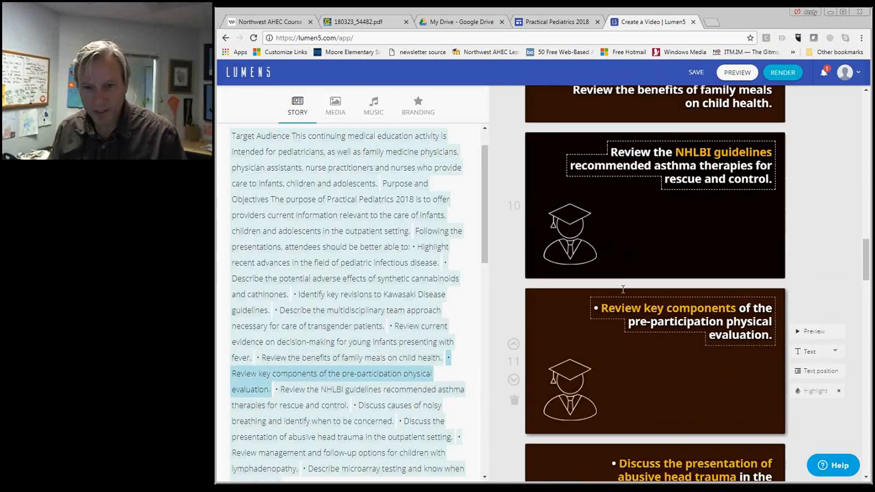
pyautogui.click(602, 307)
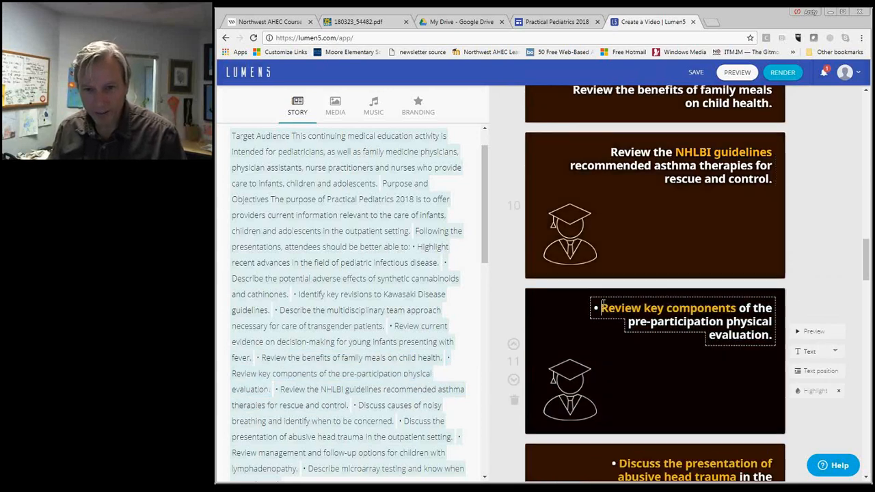
pyautogui.press('BackSpace')
pyautogui.press('BackSpace')
pyautogui.scroll(-4, 602, 308)
pyautogui.click(538, 261)
pyautogui.press('BackSpace')
pyautogui.press('BackSpace')
# Remove the leading bullets from the noisy breathing scene and the lymphadenopathy scene.
pyautogui.scroll(-4, 567, 294)
pyautogui.click(565, 301)
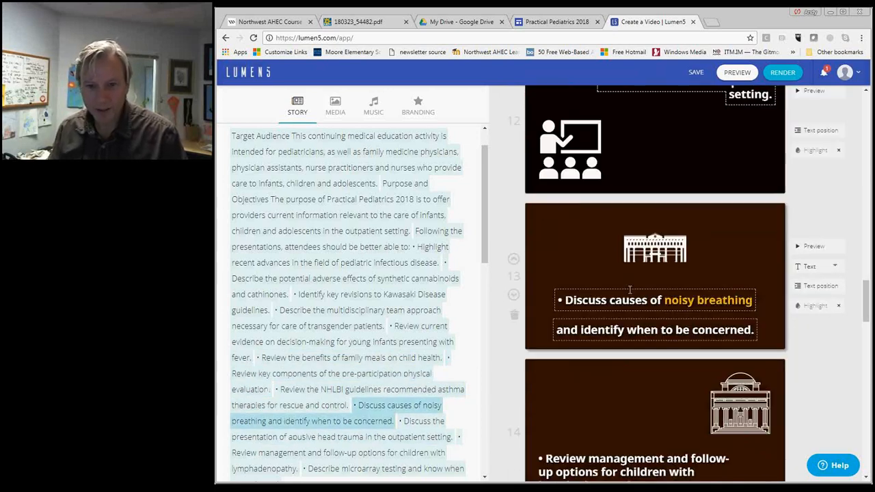
pyautogui.press('BackSpace')
pyautogui.press('BackSpace')
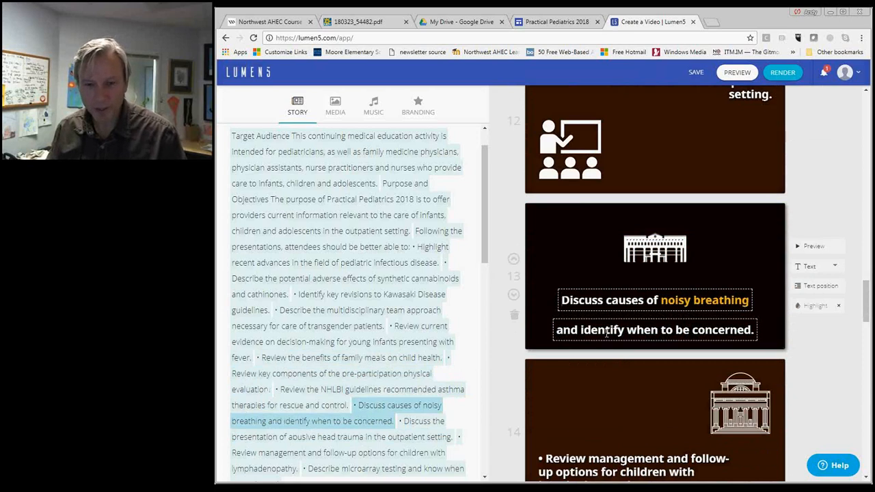
pyautogui.scroll(-1, 605, 333)
pyautogui.scroll(-1, 606, 333)
pyautogui.click(543, 361)
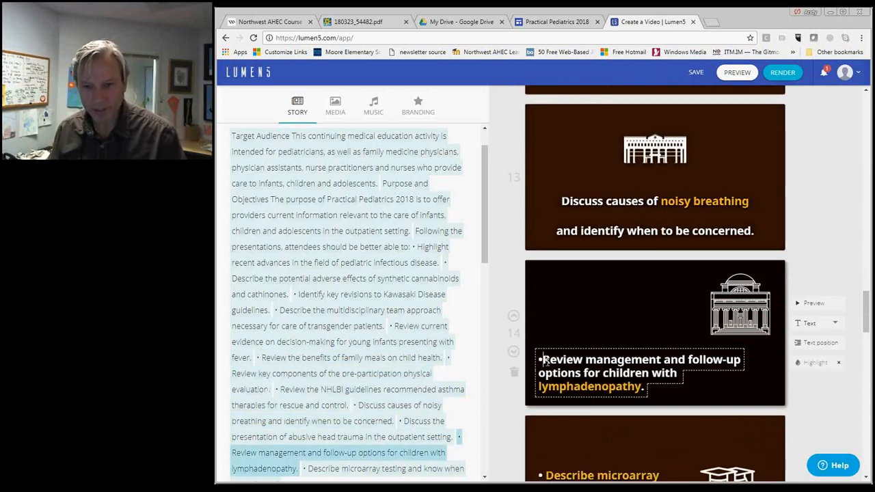
pyautogui.press('BackSpace')
pyautogui.press('BackSpace')
# Remove the leading bullet from the microarray testing text in scene 15.
pyautogui.scroll(-5, 580, 228)
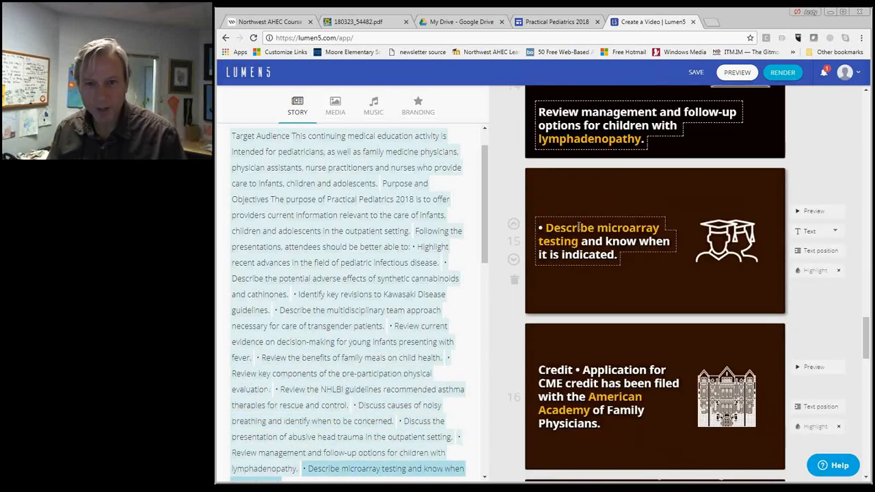
pyautogui.click(542, 227)
pyautogui.press('BackSpace')
pyautogui.press('BackSpace')
pyautogui.scroll(-3, 588, 322)
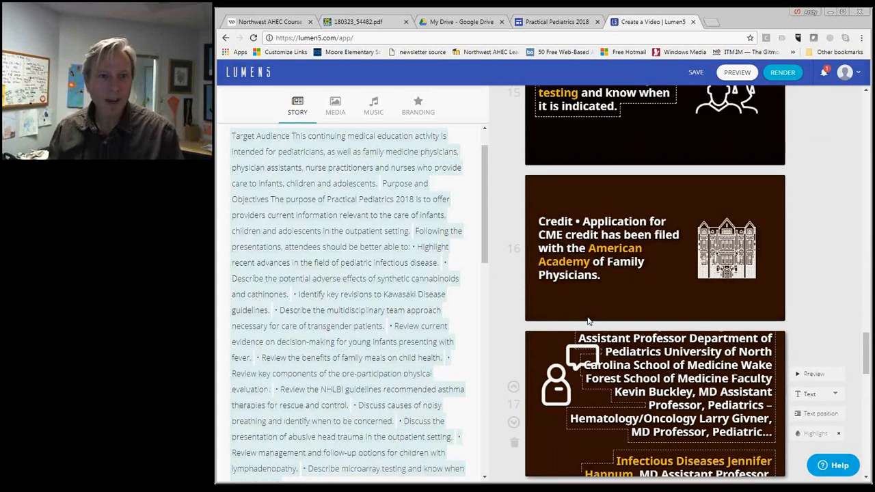
pyautogui.scroll(3, 628, 278)
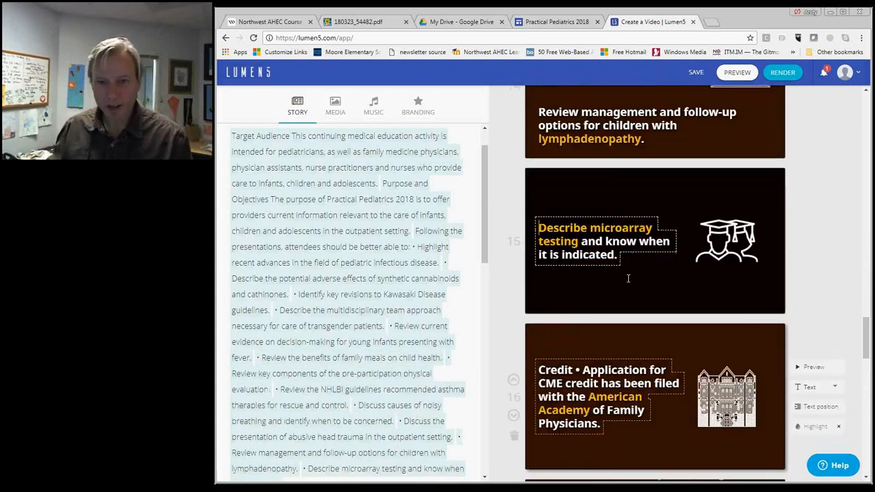
# Set the suggested library photo of a doctor with a boy and his mother as the background of scene 15.
pyautogui.click(334, 108)
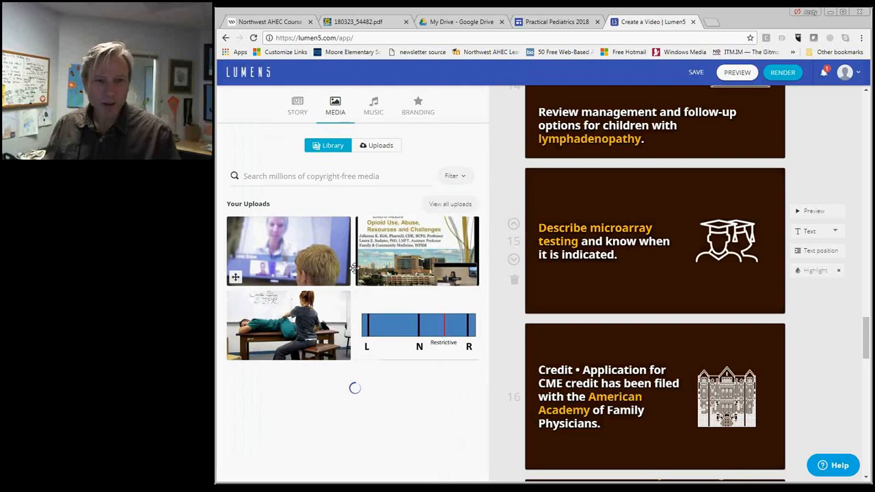
pyautogui.click(385, 148)
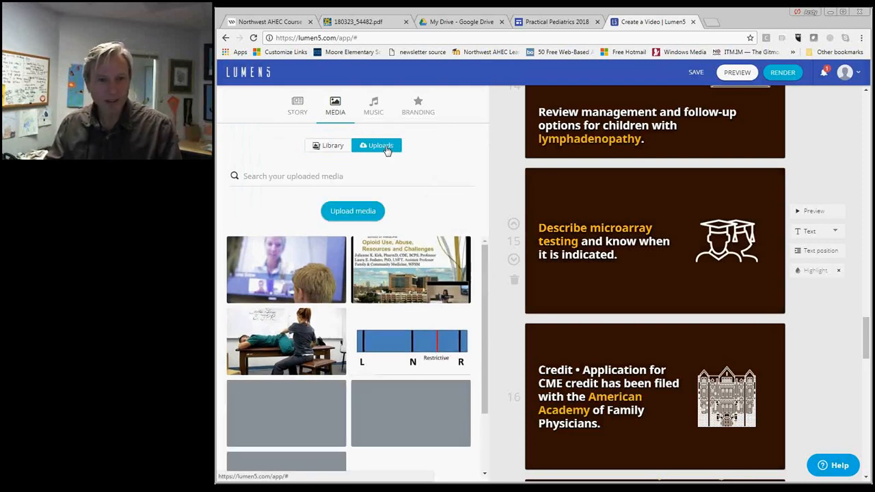
pyautogui.click(331, 145)
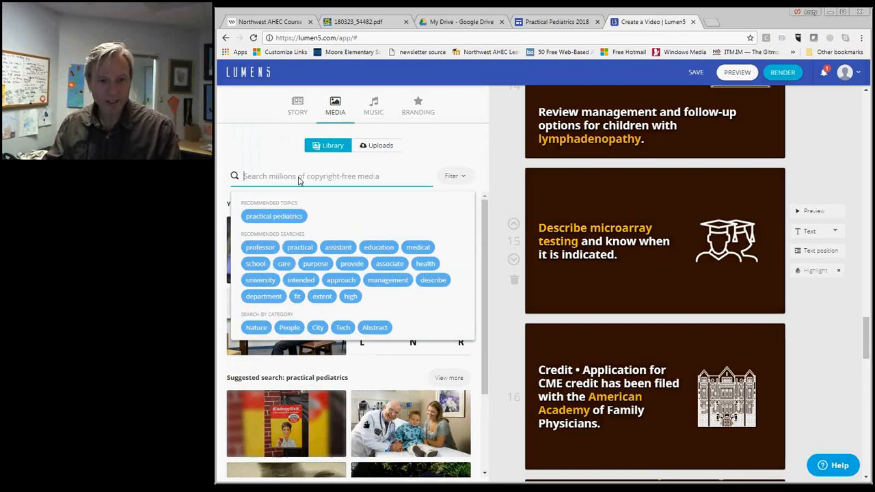
pyautogui.click(266, 148)
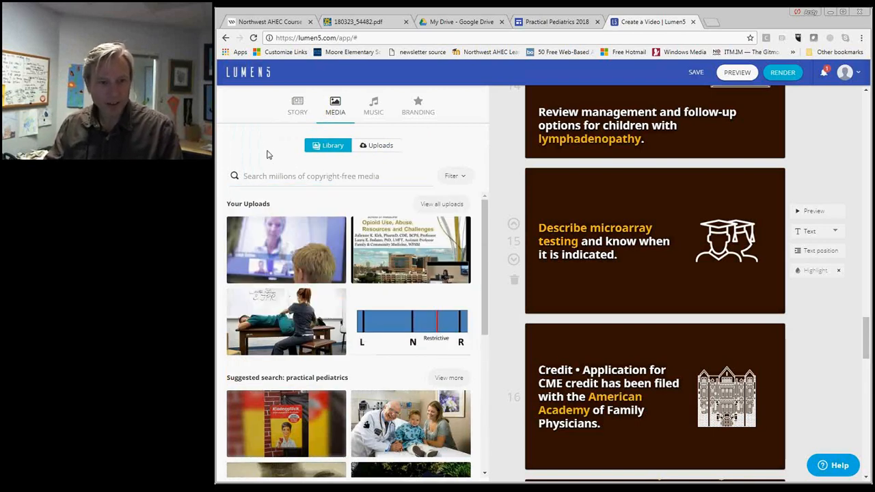
pyautogui.scroll(-3, 403, 317)
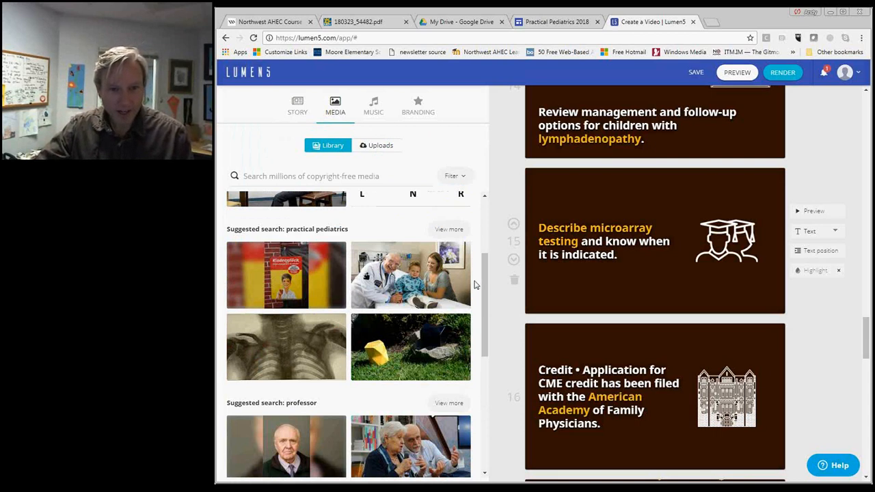
pyautogui.moveTo(402, 279); pyautogui.dragTo(525, 254)
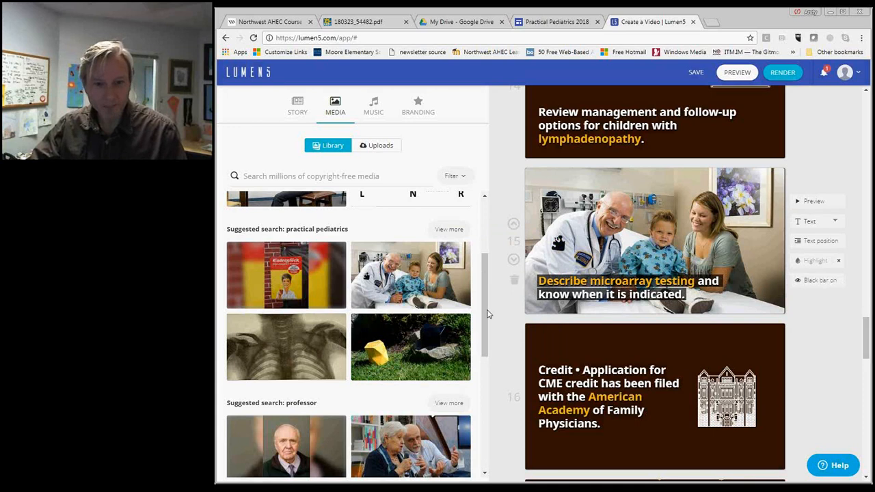
# Show all "practical pediatrics" library media and use the premium video of a doctor examining a girl as the background of scene 16.
pyautogui.click(447, 233)
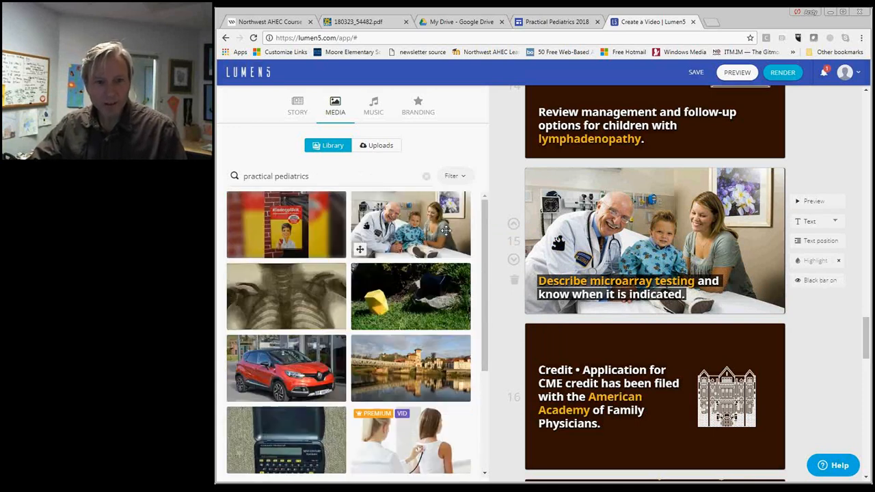
pyautogui.scroll(-2, 474, 322)
pyautogui.scroll(-2, 474, 322)
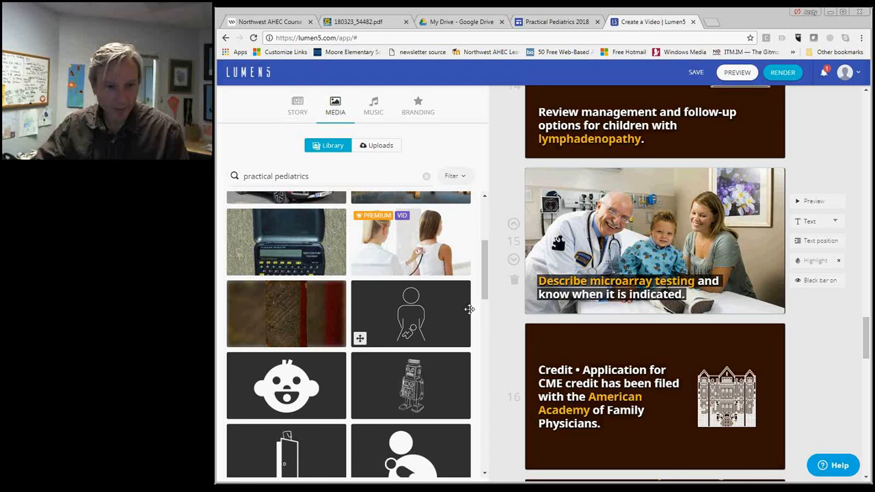
pyautogui.scroll(-5, 469, 309)
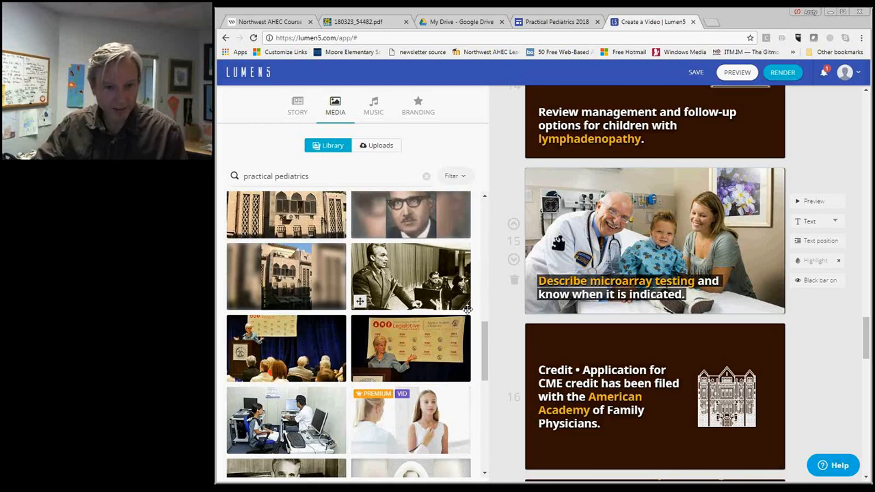
pyautogui.scroll(-2, 467, 309)
pyautogui.click(419, 333)
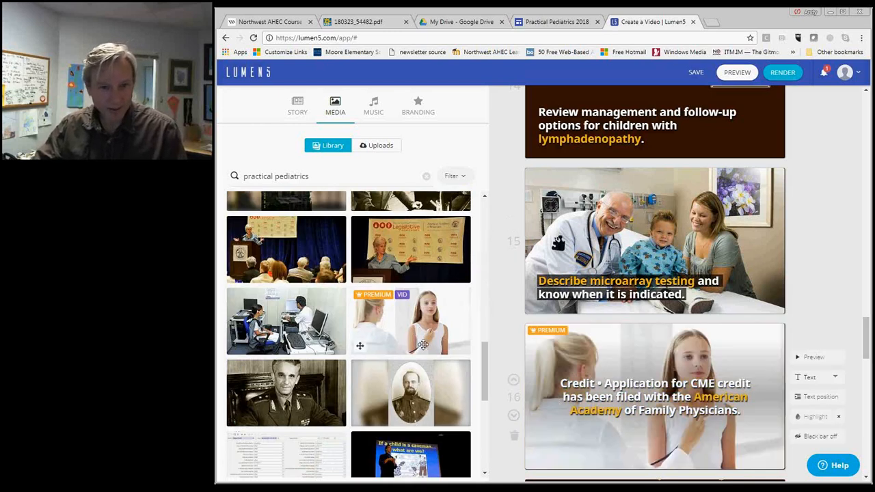
pyautogui.scroll(-2, 424, 341)
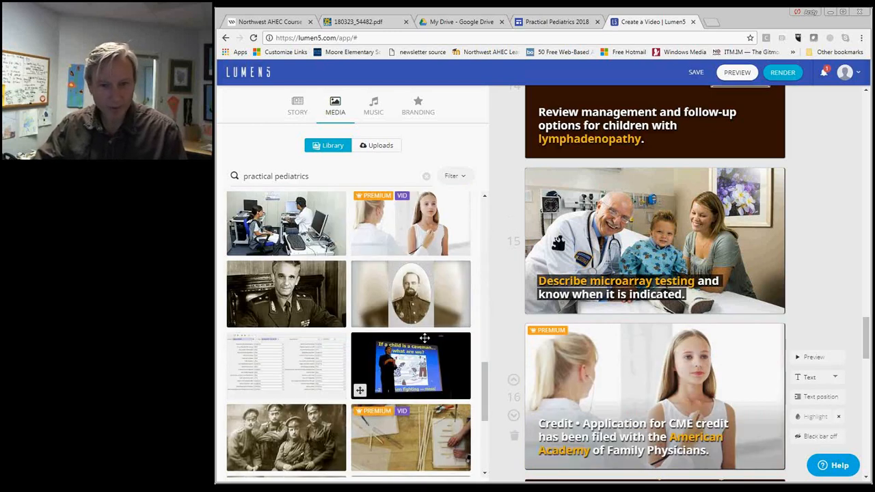
pyautogui.scroll(-4, 425, 337)
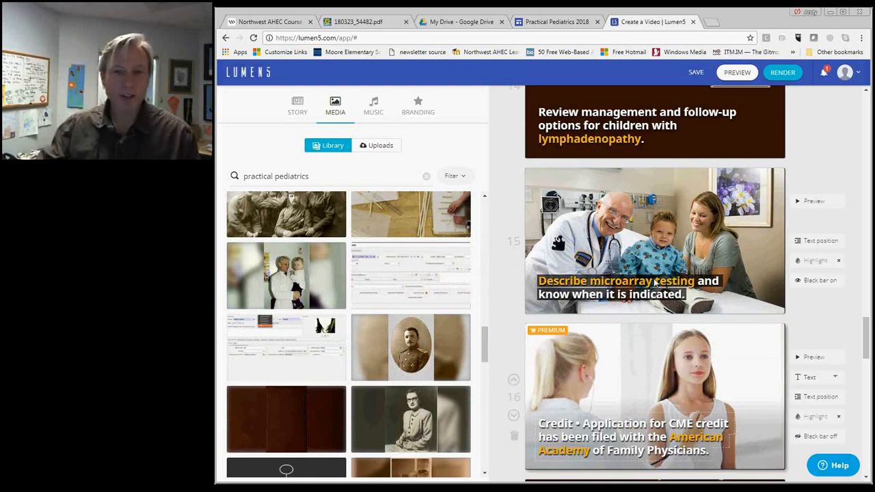
# Filter the free music tracks by the Inspirational mood and listen to a sample of "Not Me".
pyautogui.click(373, 106)
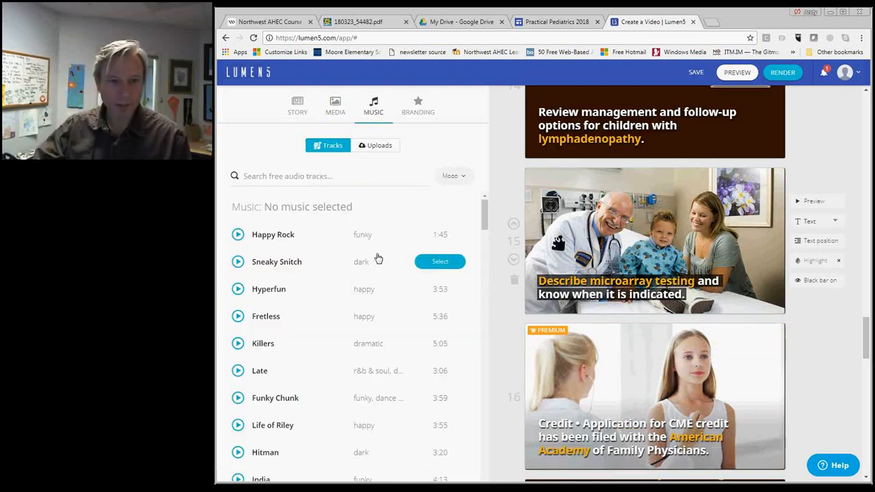
pyautogui.click(449, 178)
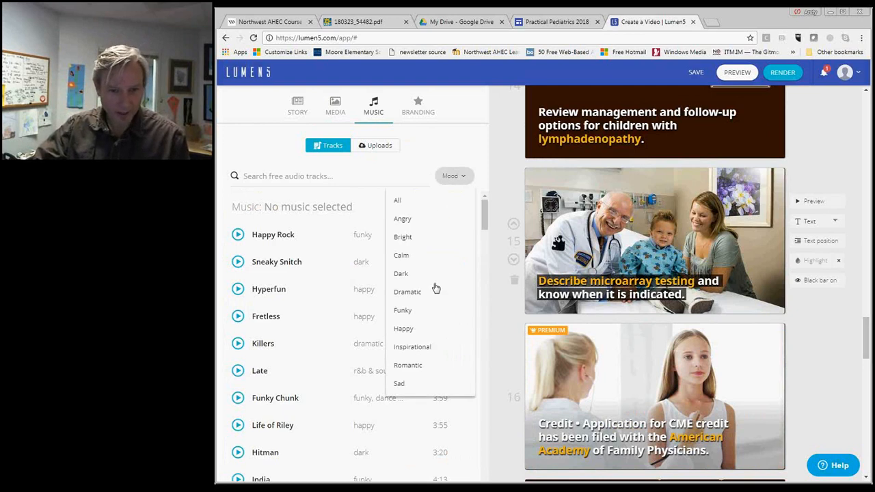
pyautogui.click(427, 349)
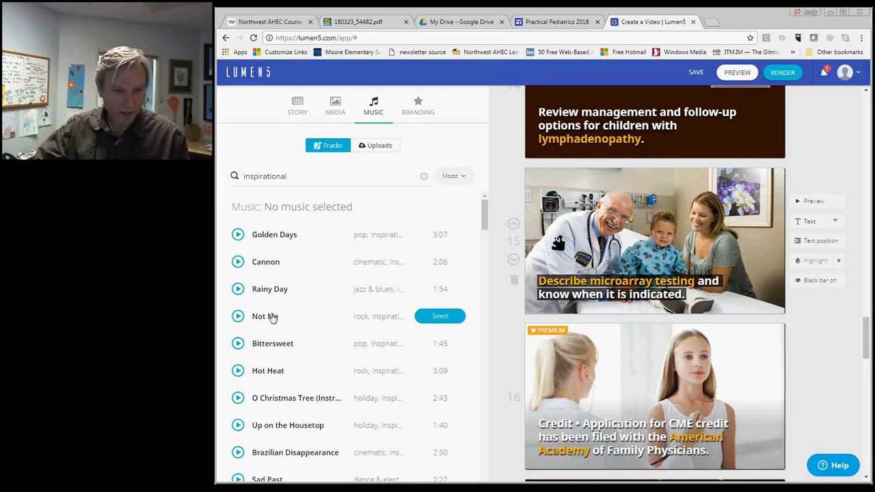
pyautogui.click(238, 317)
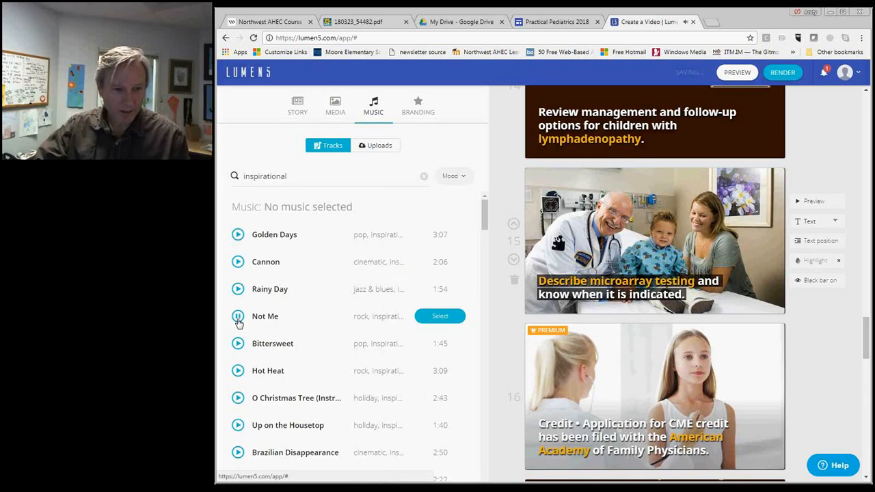
pyautogui.click(238, 317)
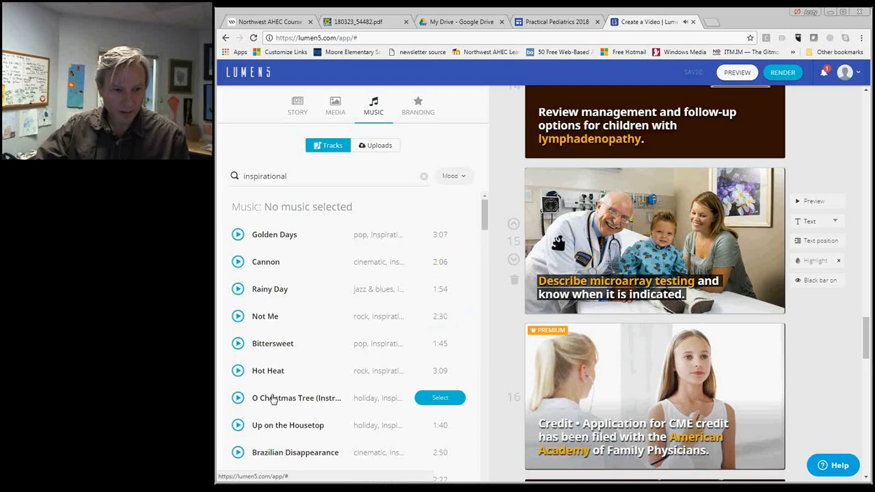
# Sample more of the inspirational tracks and set "Meditation" as the video's music.
pyautogui.scroll(-3, 237, 397)
pyautogui.click(238, 309)
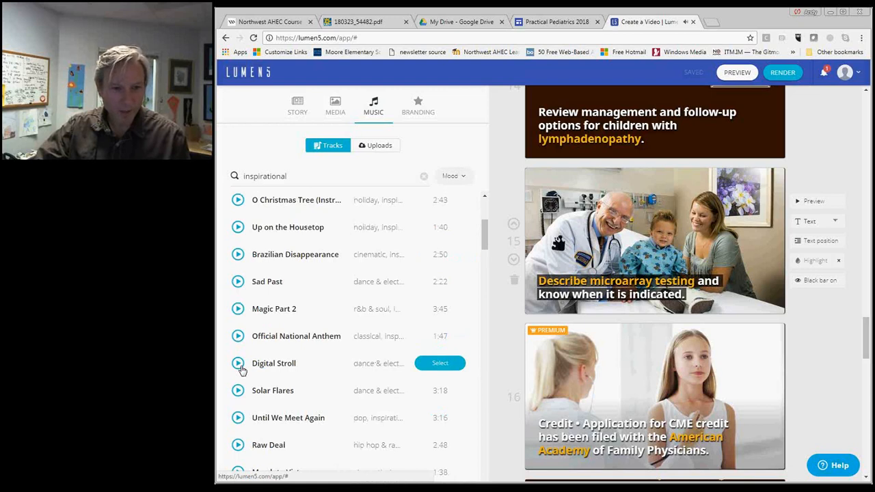
pyautogui.scroll(-3, 241, 369)
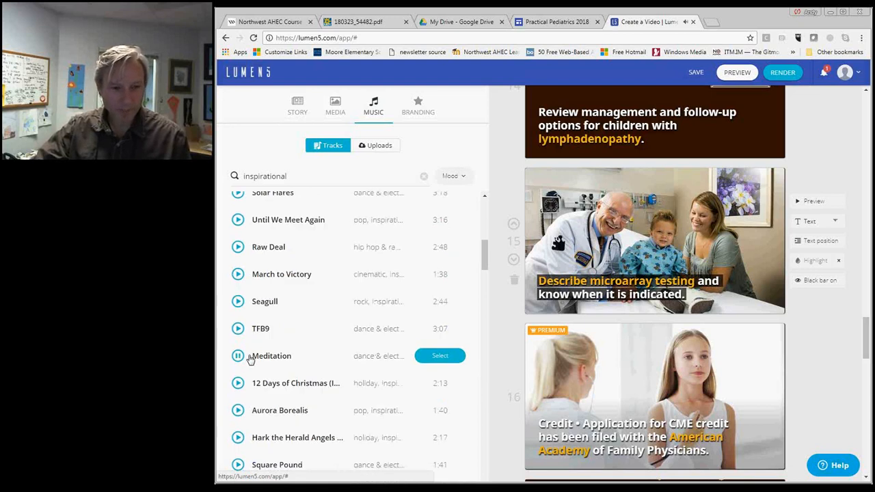
pyautogui.click(247, 357)
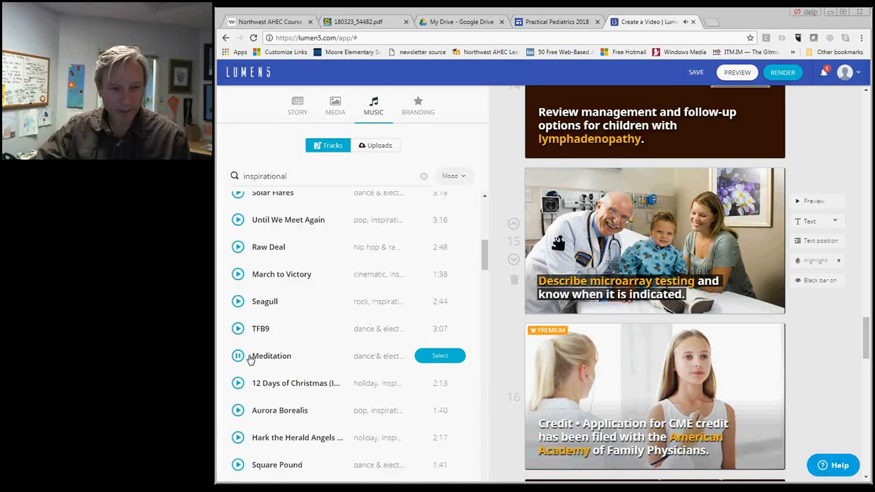
pyautogui.click(438, 358)
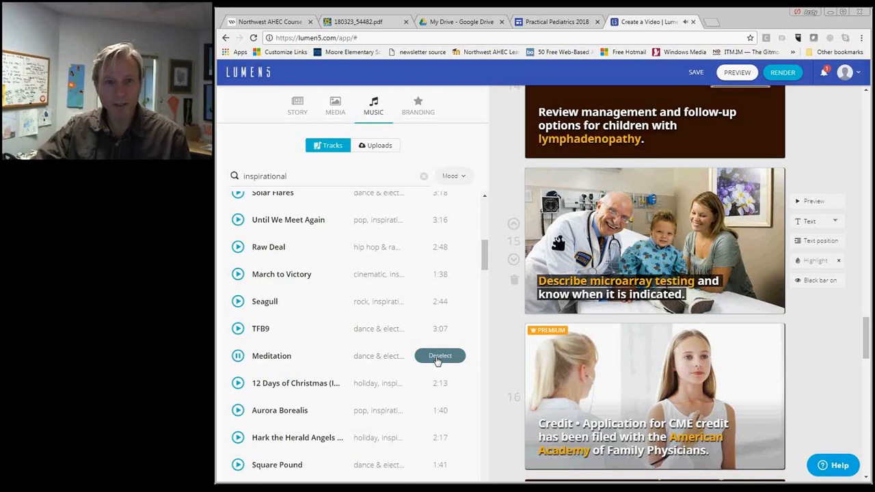
# Review the branding settings for colors, font, watermark, outro and credit scene, and look over the scenes around the premium clip.
pyautogui.click(418, 106)
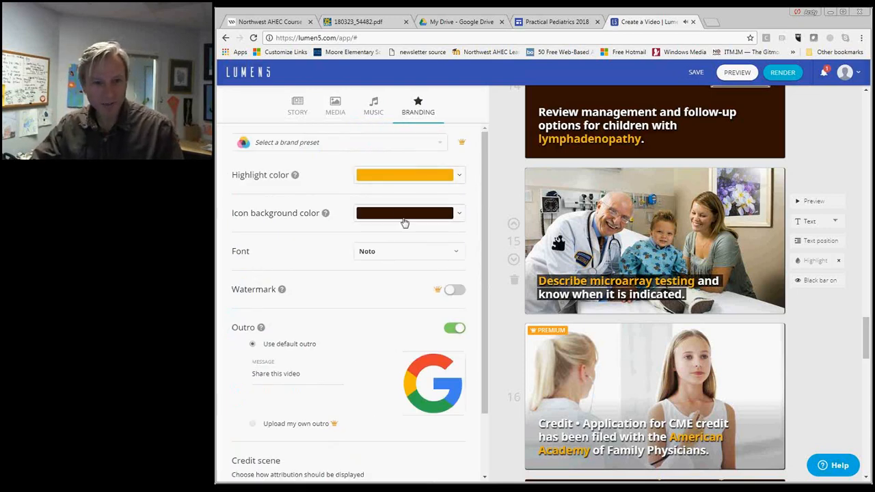
pyautogui.scroll(-1, 402, 246)
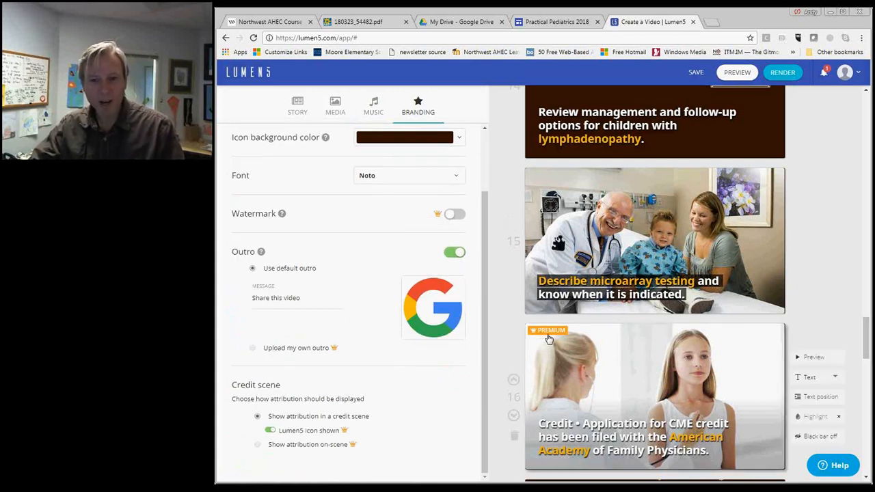
pyautogui.scroll(-1, 635, 303)
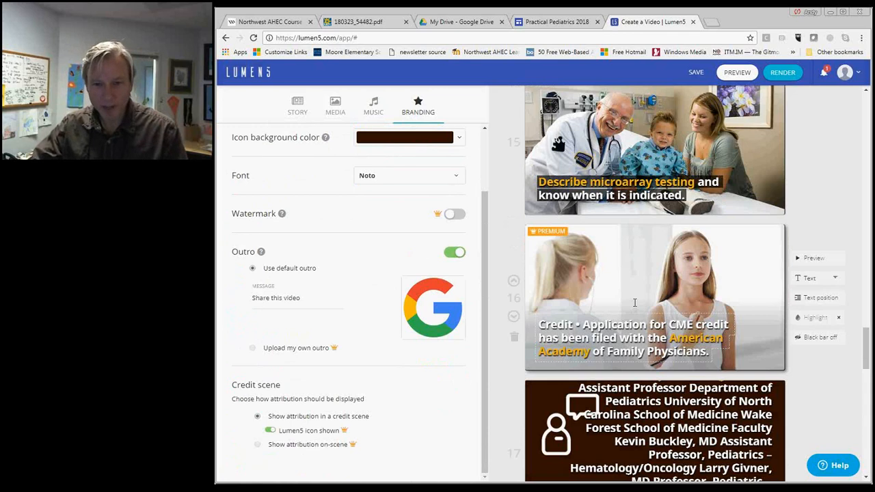
pyautogui.scroll(1, 634, 303)
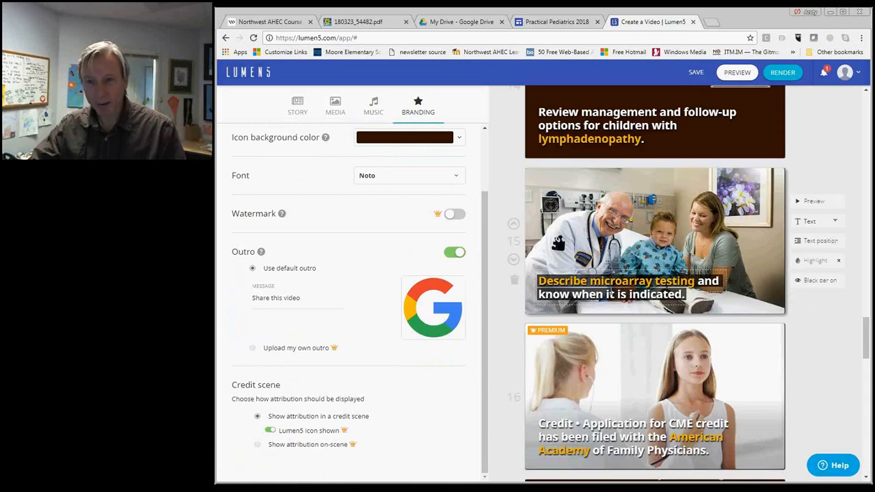
pyautogui.scroll(1, 610, 294)
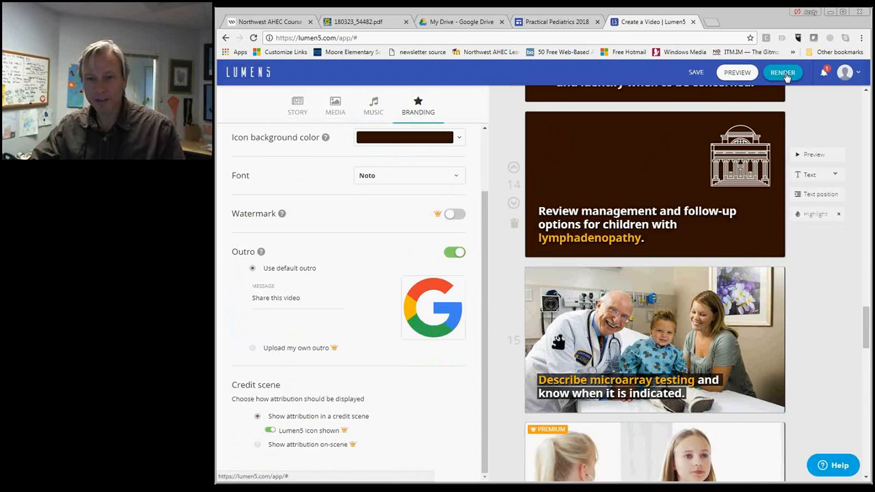
# Try to render the video with no frame at 480p SD resolution.
pyautogui.click(787, 77)
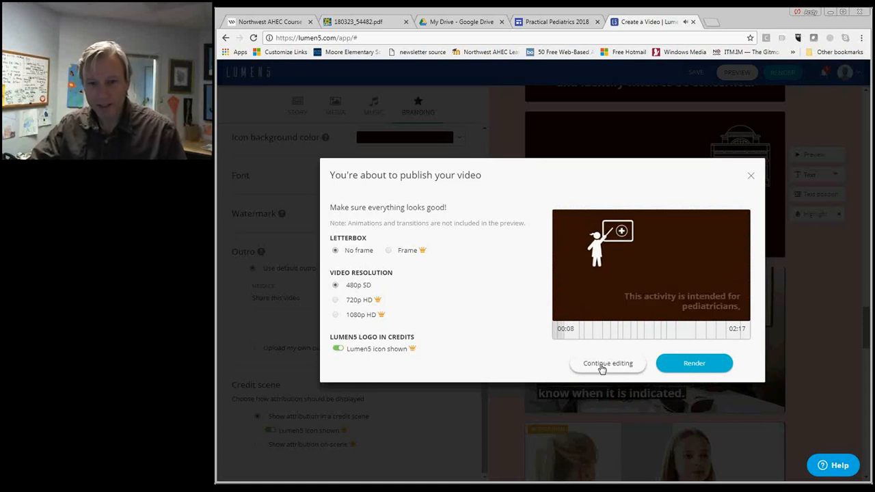
pyautogui.click(711, 363)
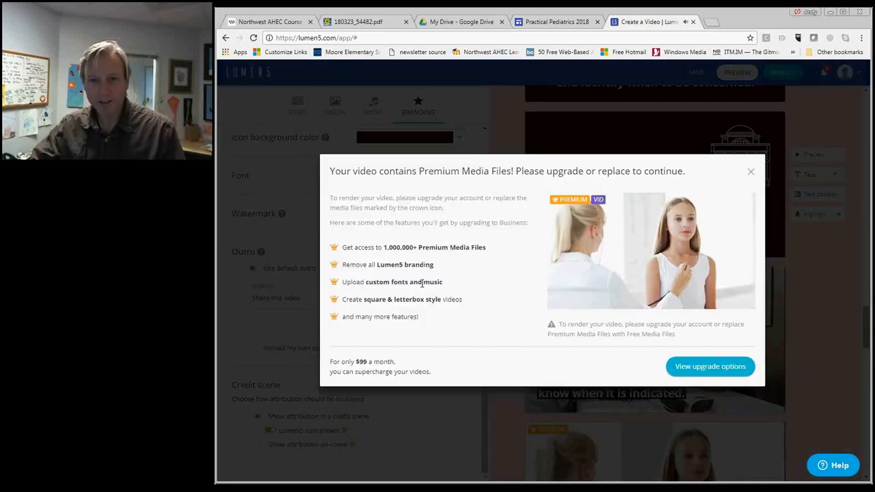
pyautogui.click(752, 173)
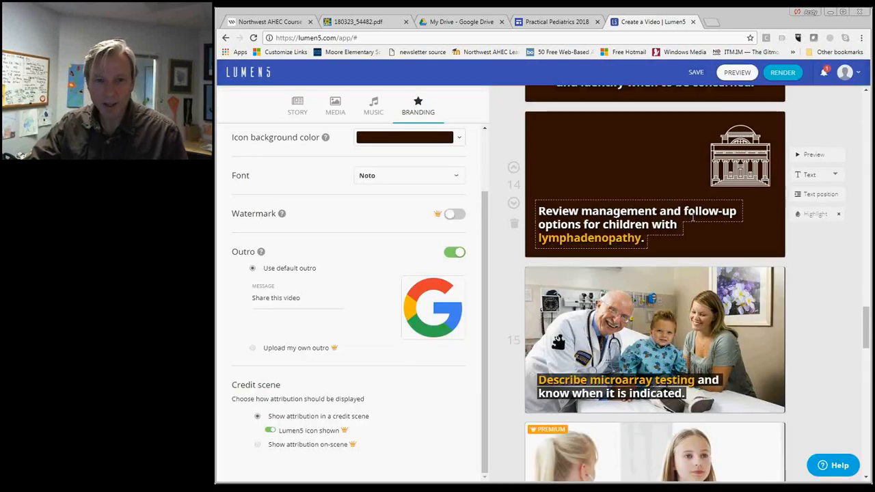
pyautogui.scroll(2, 441, 190)
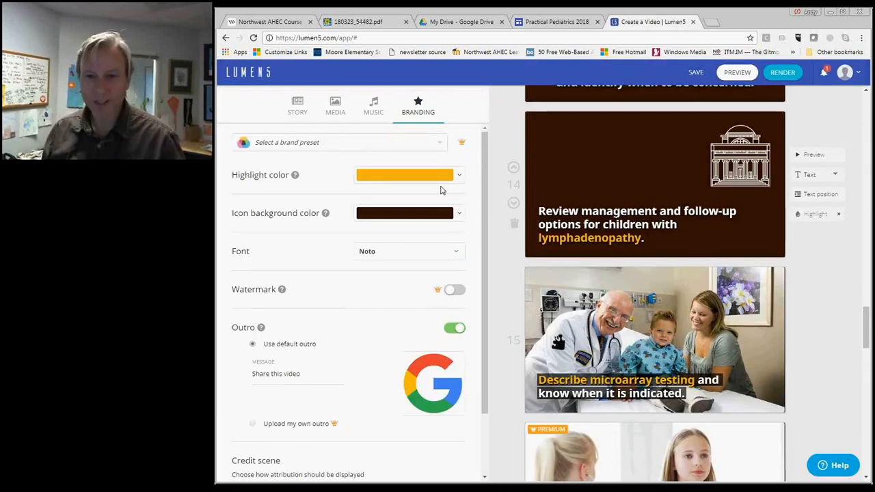